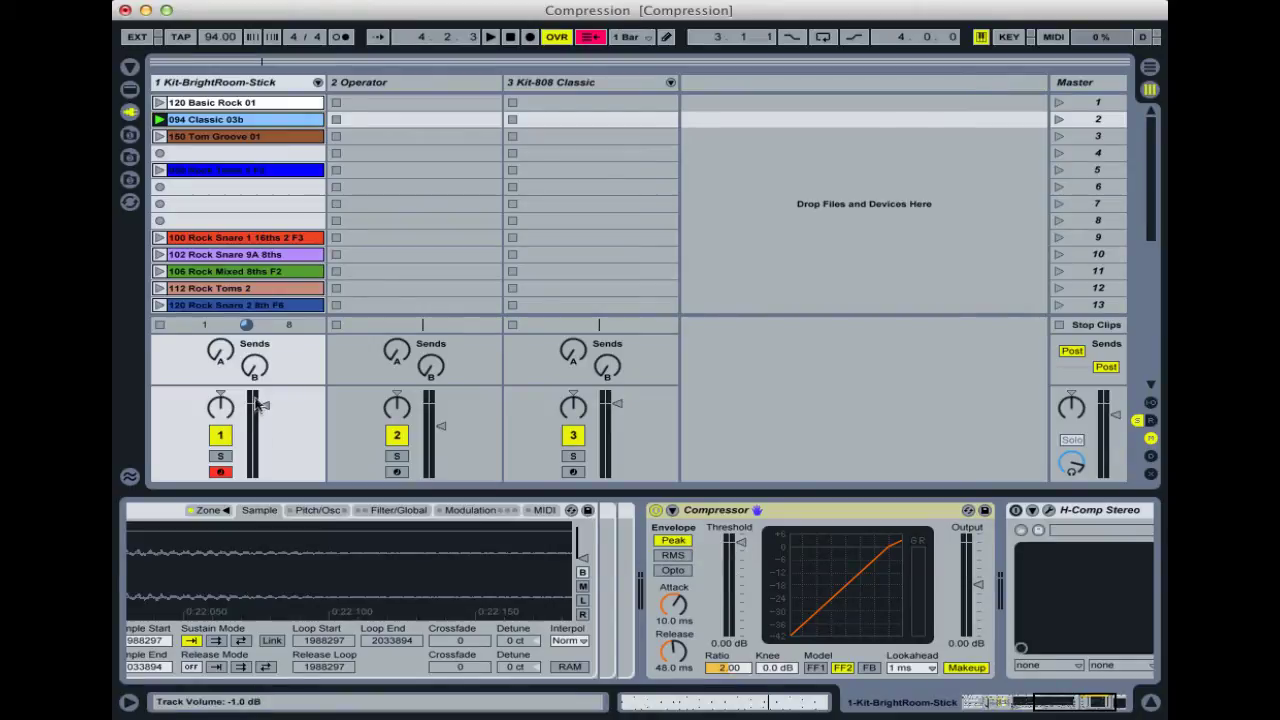
Step: Launch the 094 Classic 03b clip and compare the drums with the compressor bypassed and re-enabled
click(158, 120)
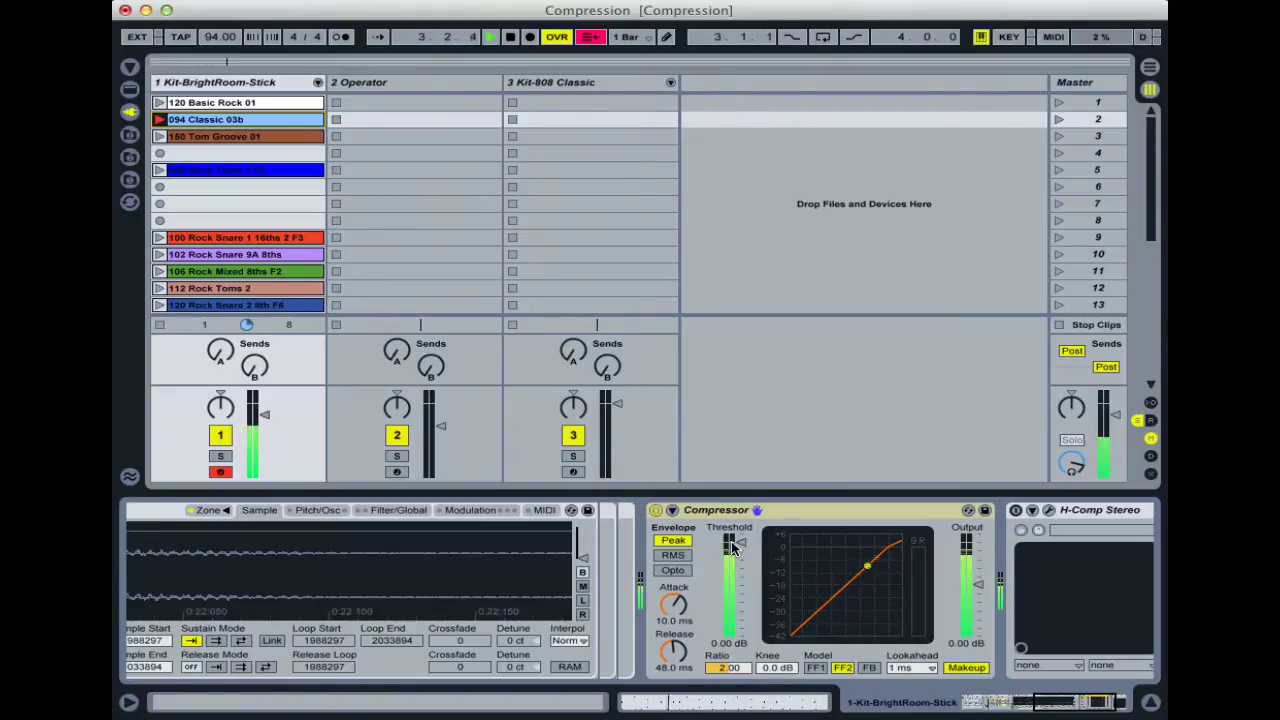
click(655, 514)
click(655, 511)
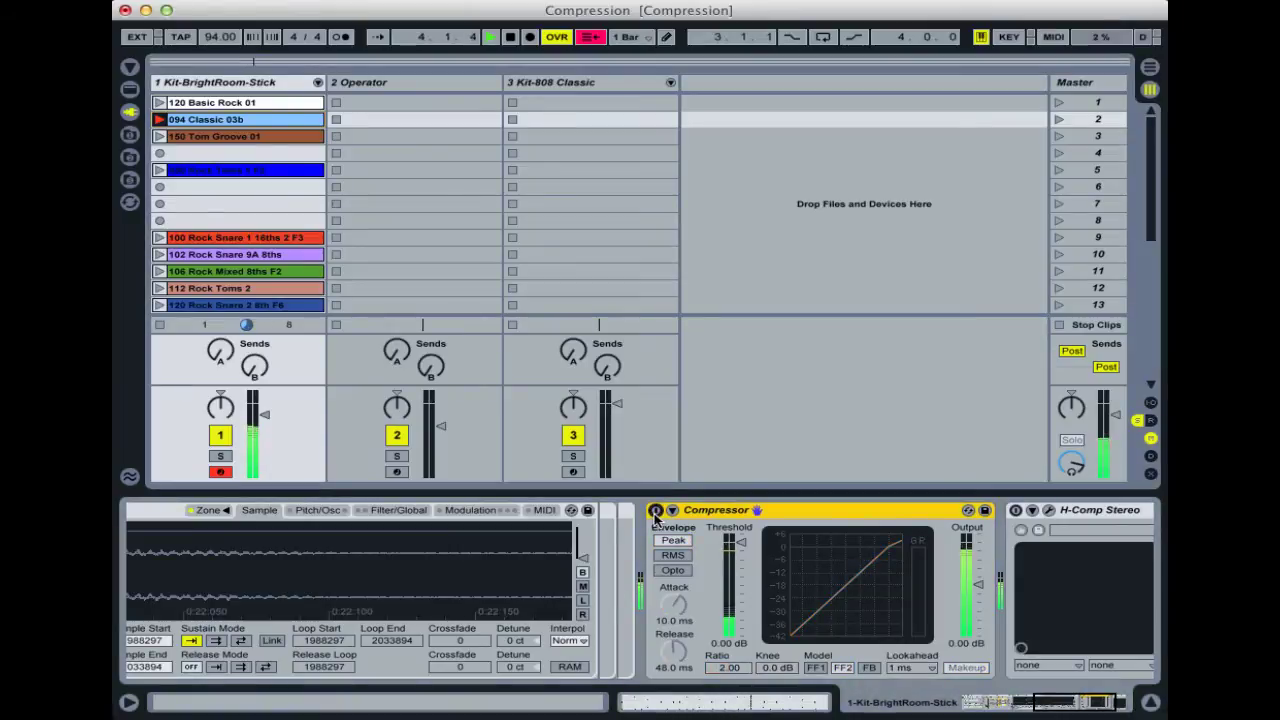
click(655, 511)
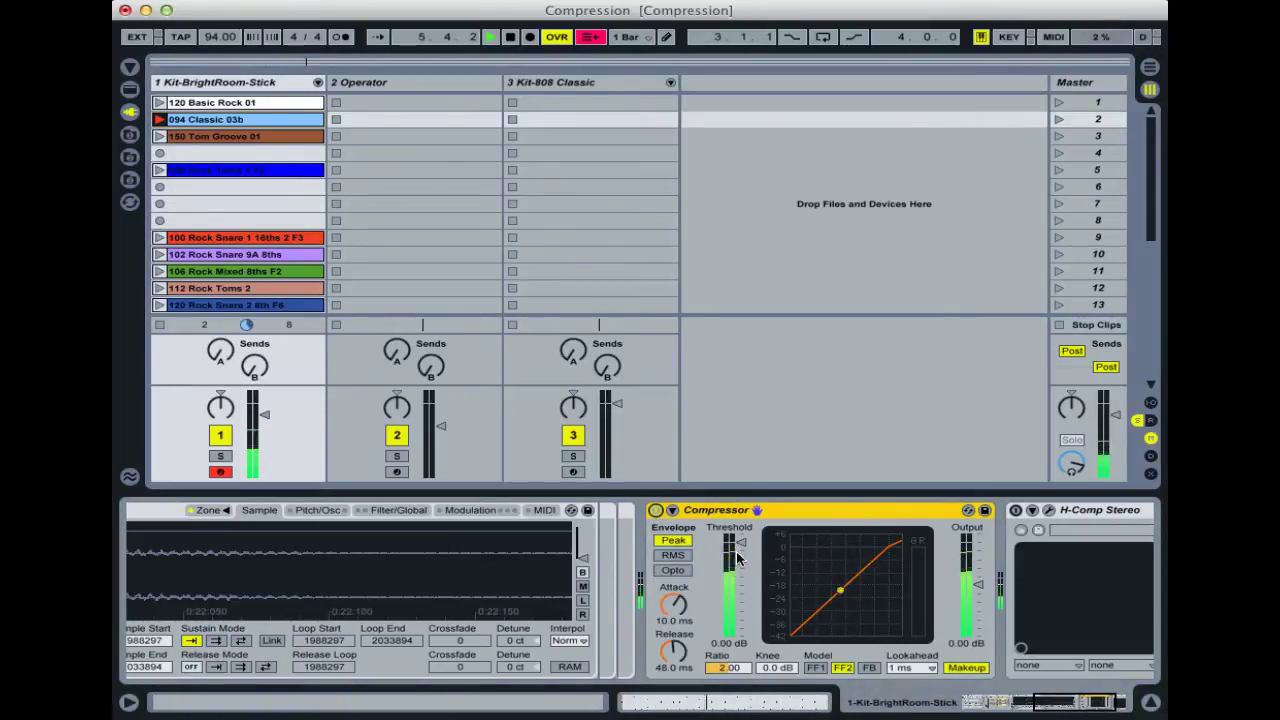
Step: Lower the compressor threshold to -26.7 dB while auditioning, then switch makeup gain off
drag(737, 553, 741, 581)
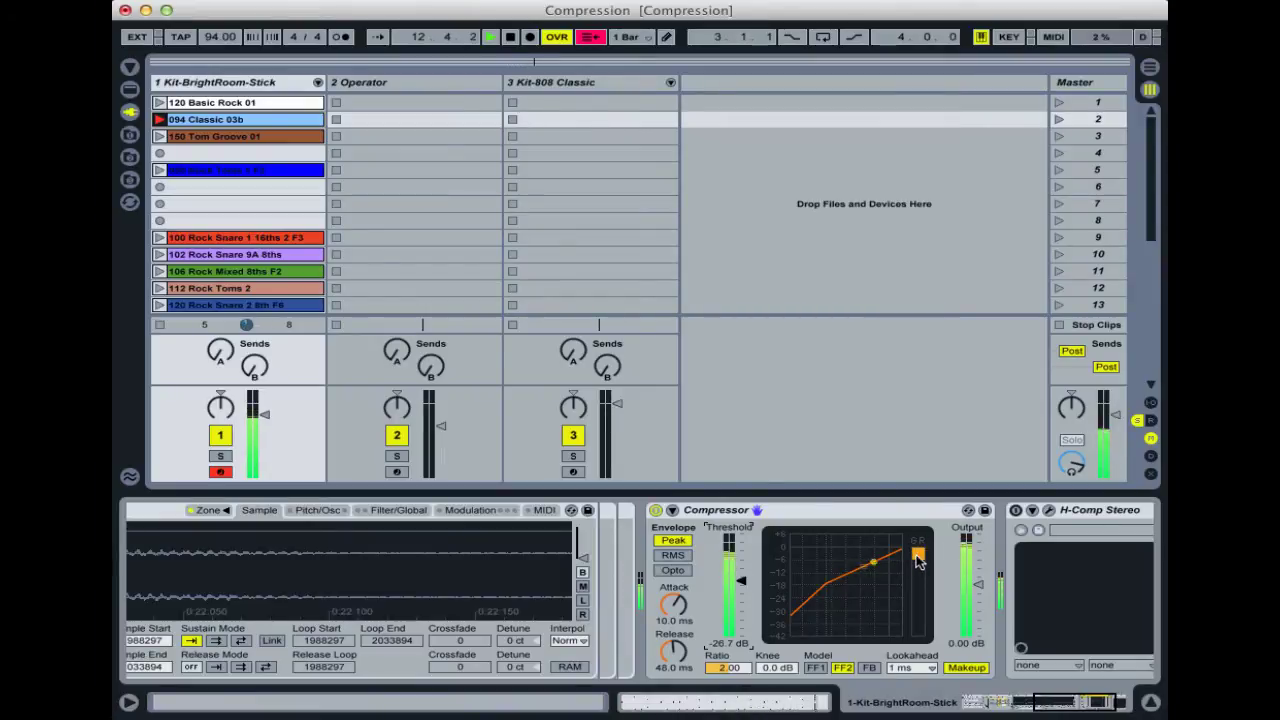
key(space)
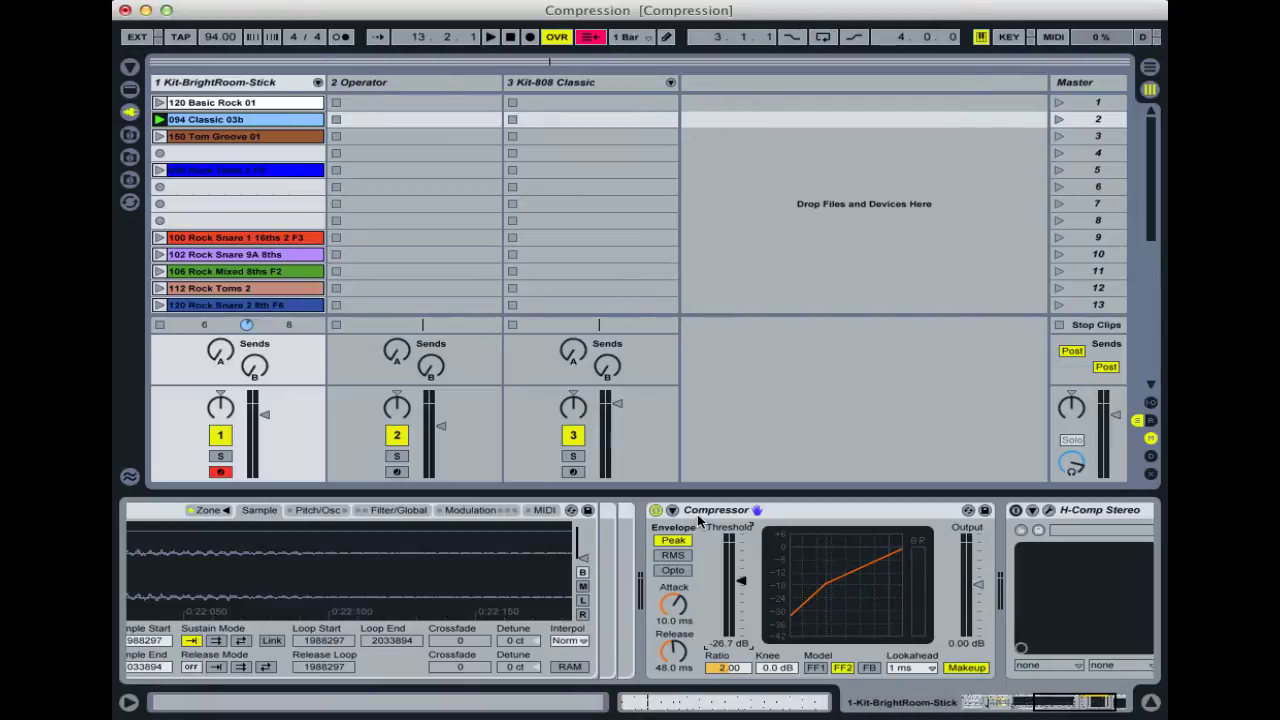
key(space)
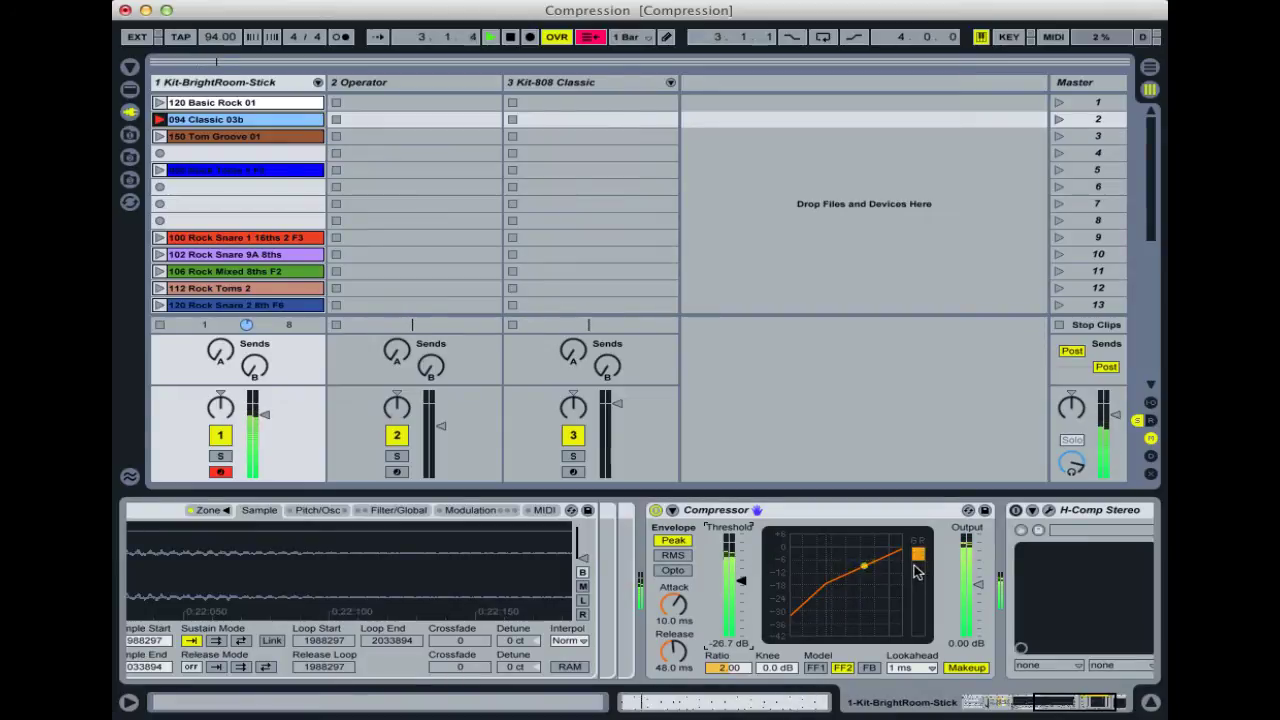
key(space)
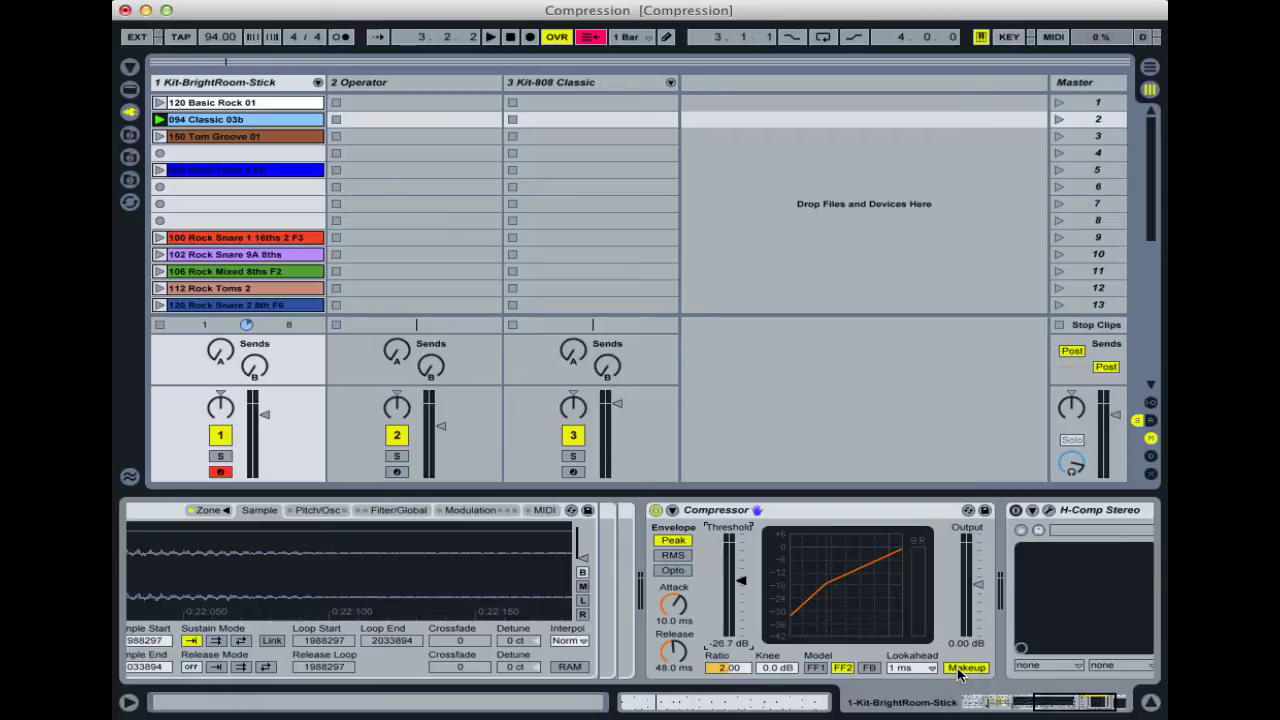
click(958, 672)
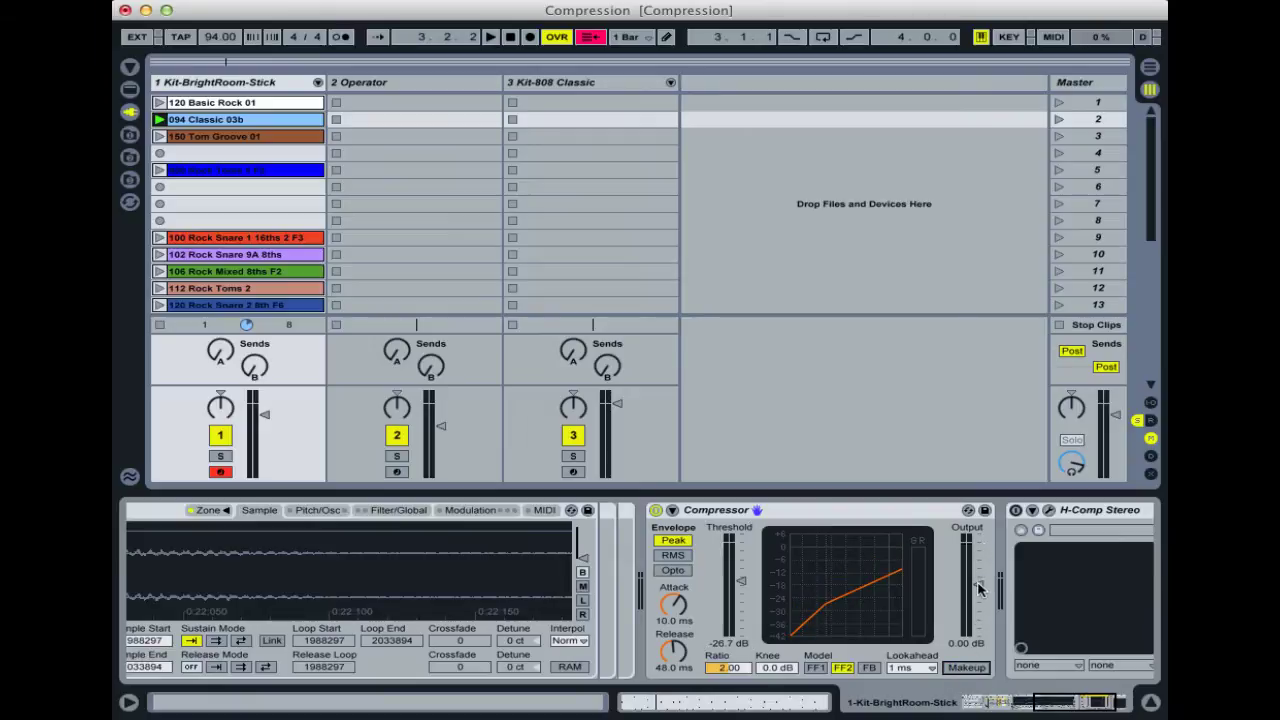
Step: Experiment with threshold (down to -18.8 dB) and output gain (14.2 dB, then 4.95 dB) during playback
mouse_move(979, 589)
mouse_down()
mouse_move(979, 561)
mouse_move(979, 578)
mouse_up()
key(space)
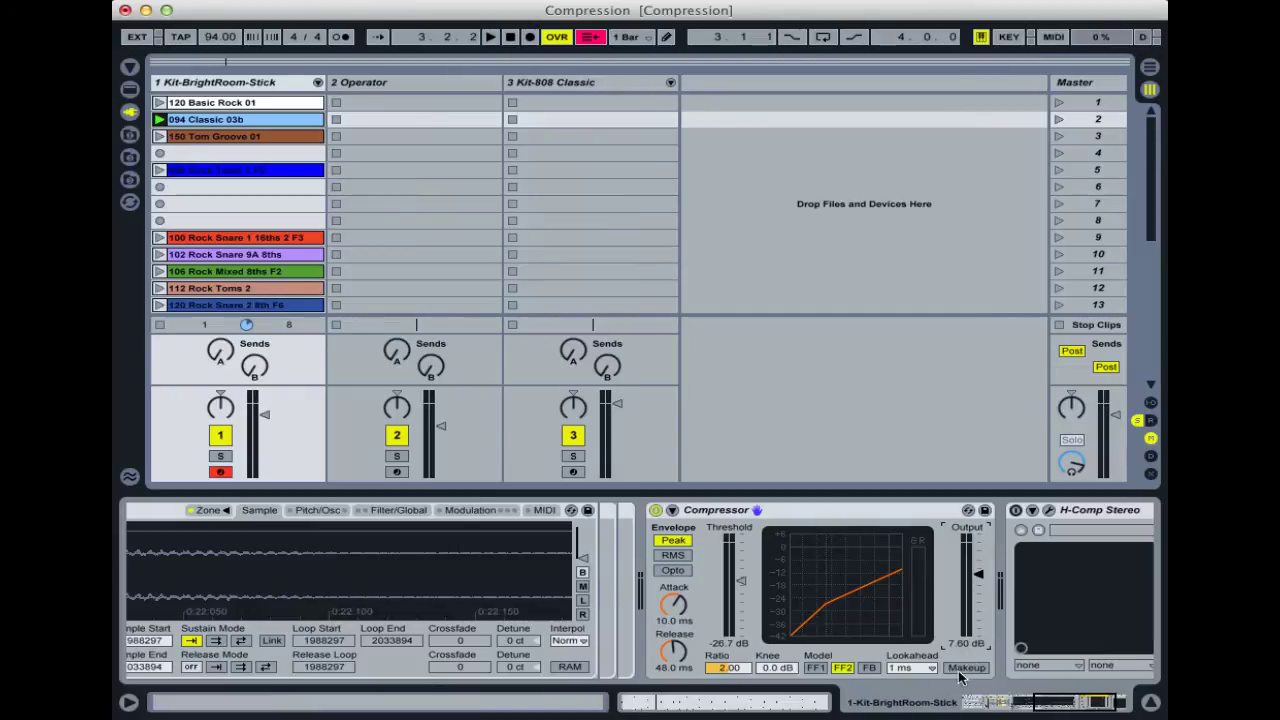
mouse_move(741, 580)
mouse_down()
mouse_move(741, 542)
mouse_move(741, 610)
mouse_move(741, 552)
mouse_up()
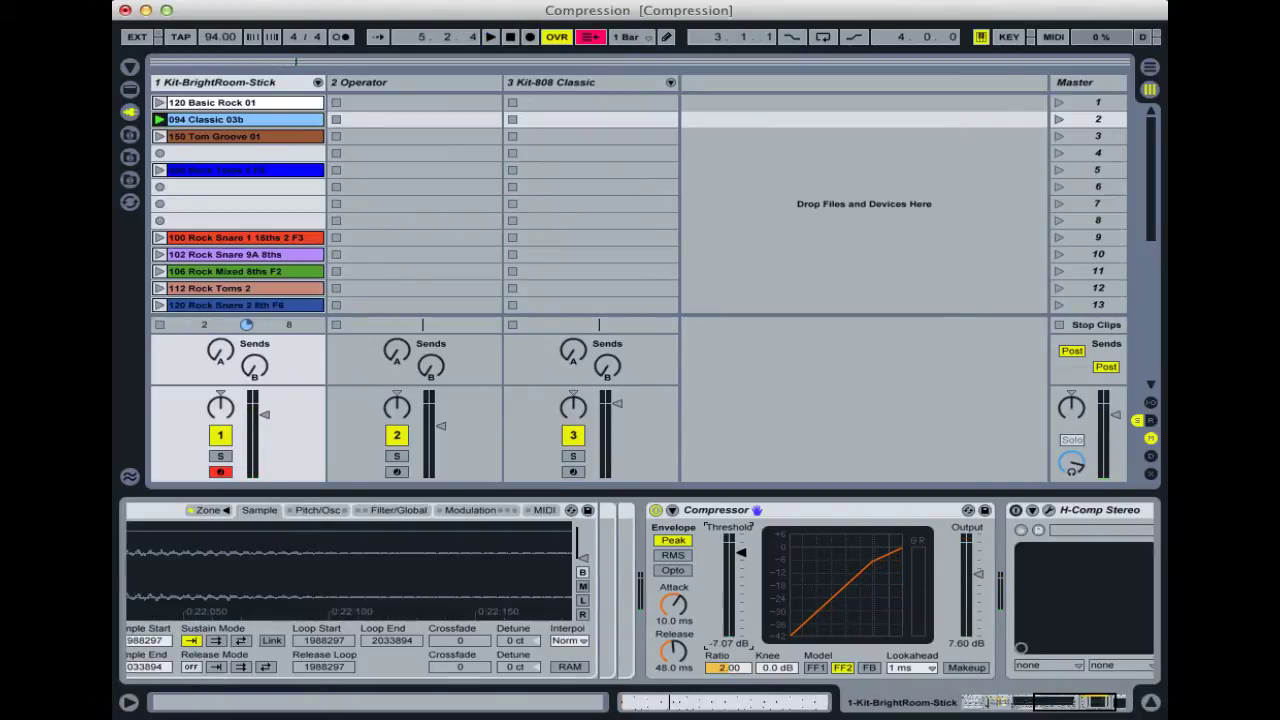
key(space)
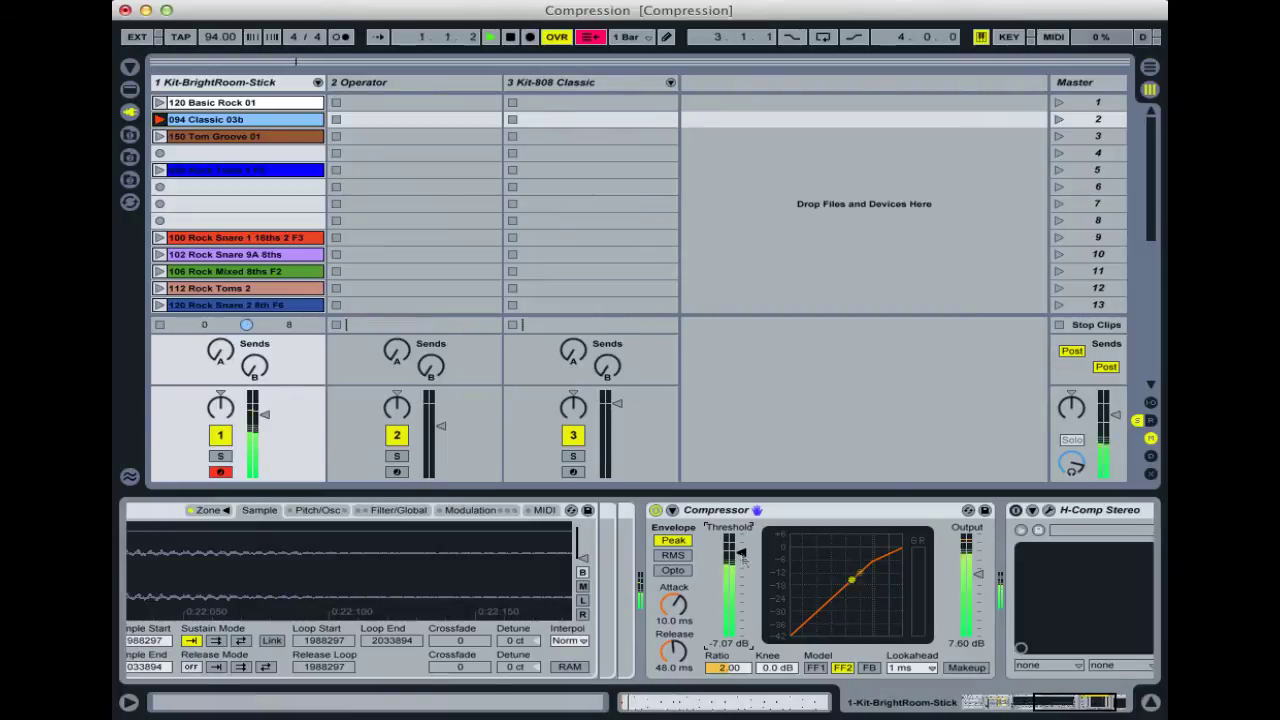
drag(741, 555, 740, 610)
drag(978, 574, 978, 565)
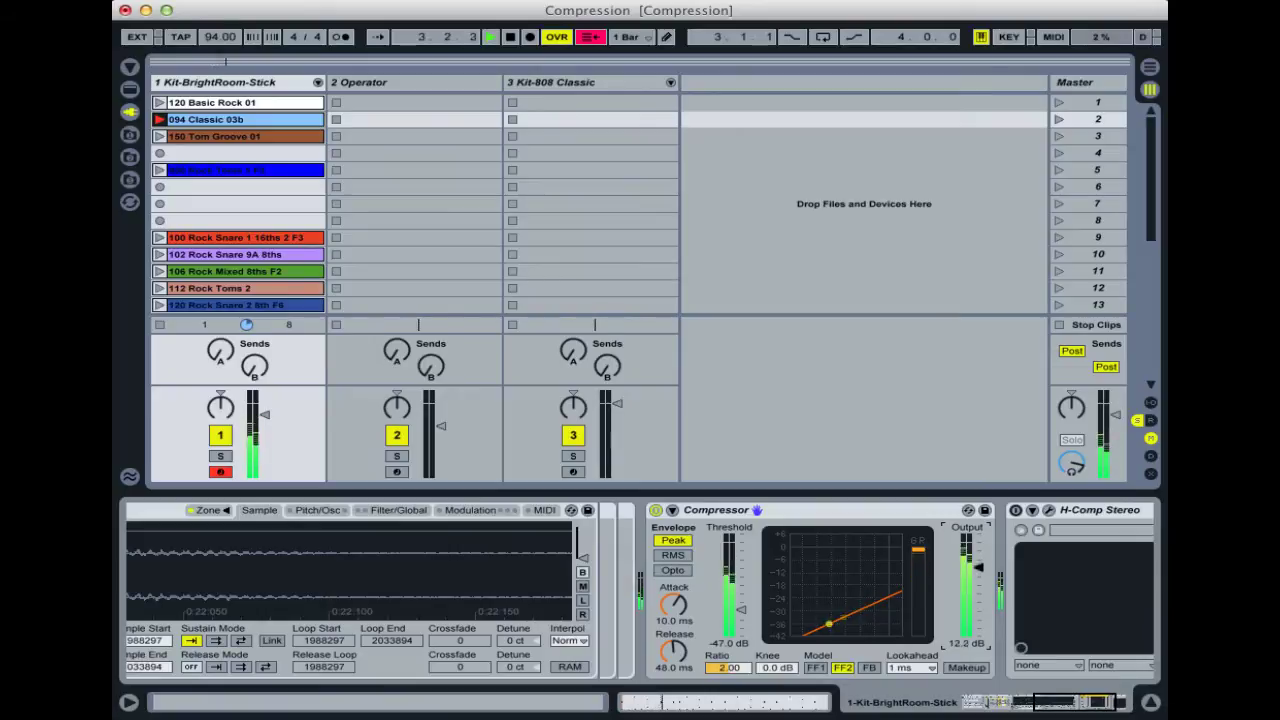
drag(978, 565, 978, 579)
Step: Re-enable makeup gain, trim output to -0.99 dB and settle the threshold at -27.3 dB
drag(741, 609, 741, 586)
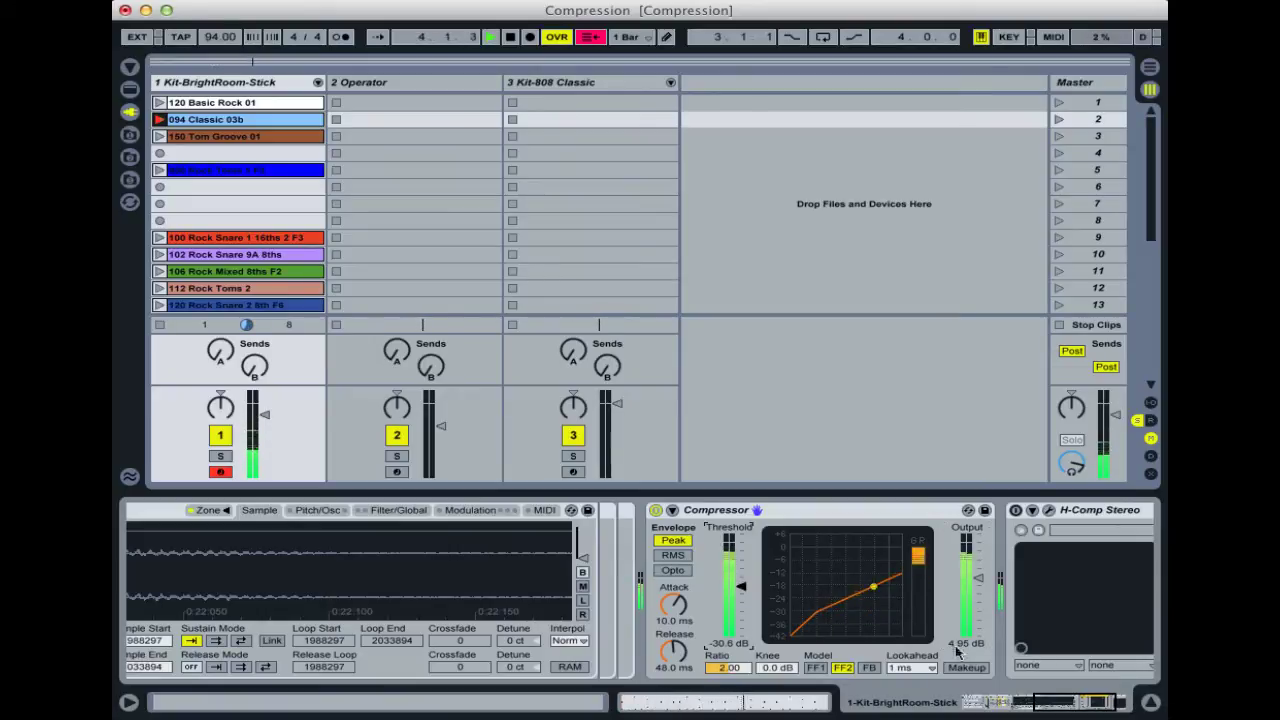
click(965, 668)
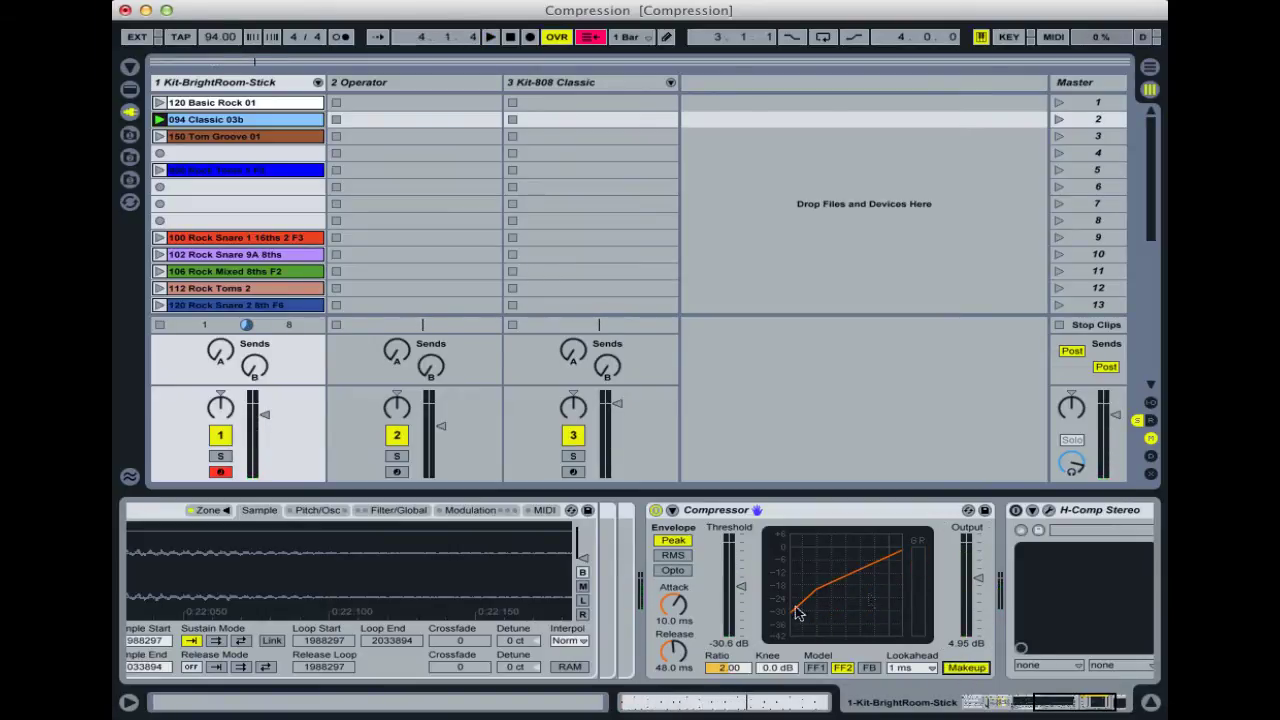
drag(978, 580, 978, 587)
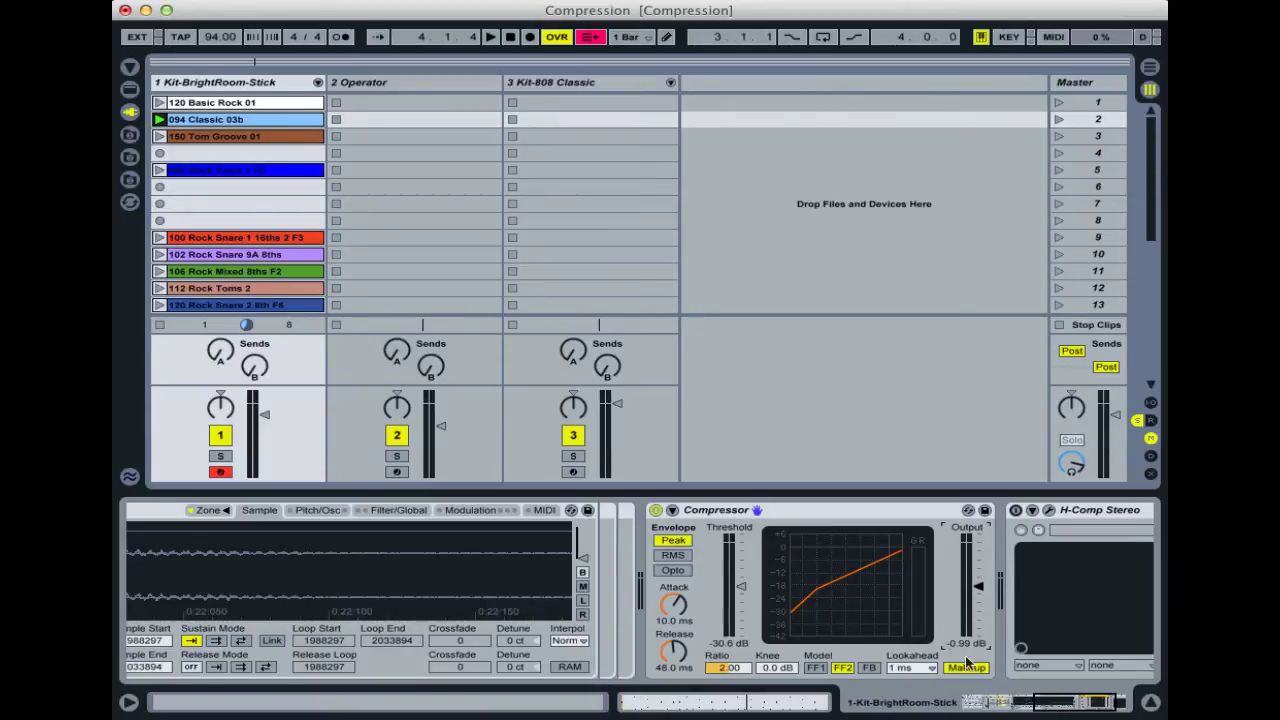
drag(741, 586, 741, 581)
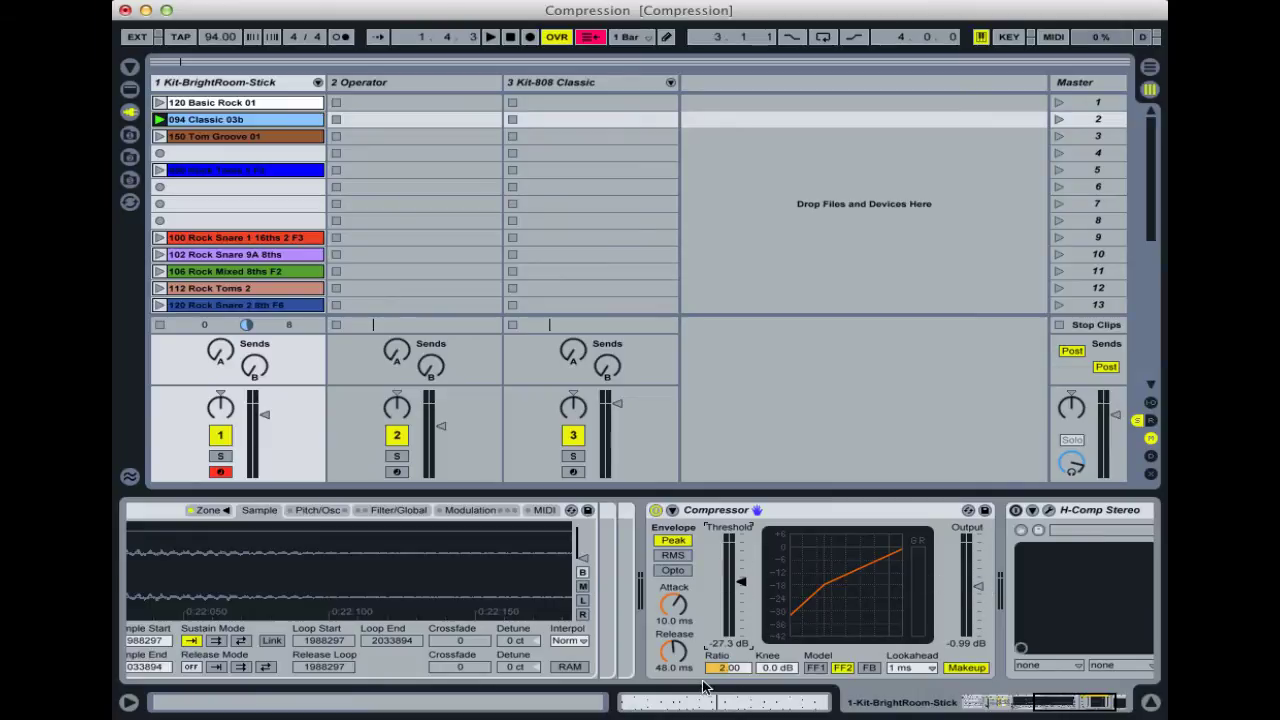
Step: Set the ratio to 3.66 after trying an extreme limiting value, and the threshold to -20.2 dB
drag(718, 668, 718, 626)
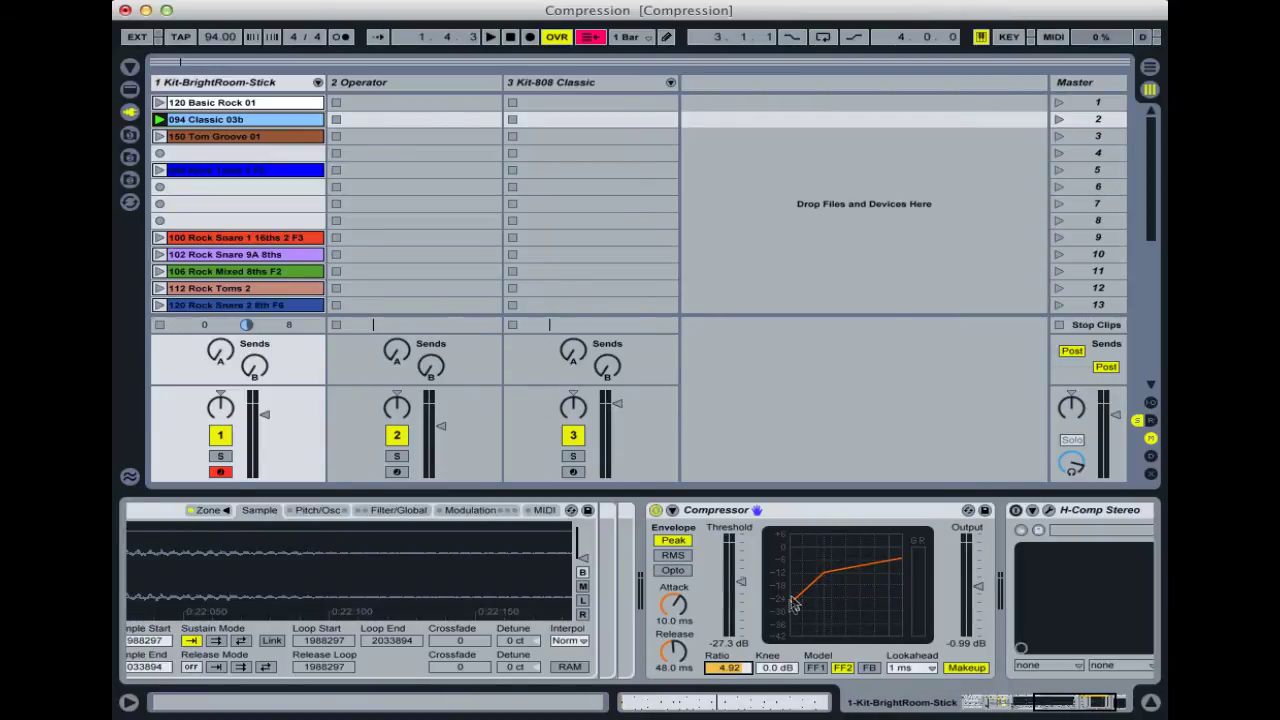
drag(728, 667, 728, 700)
drag(741, 590, 741, 567)
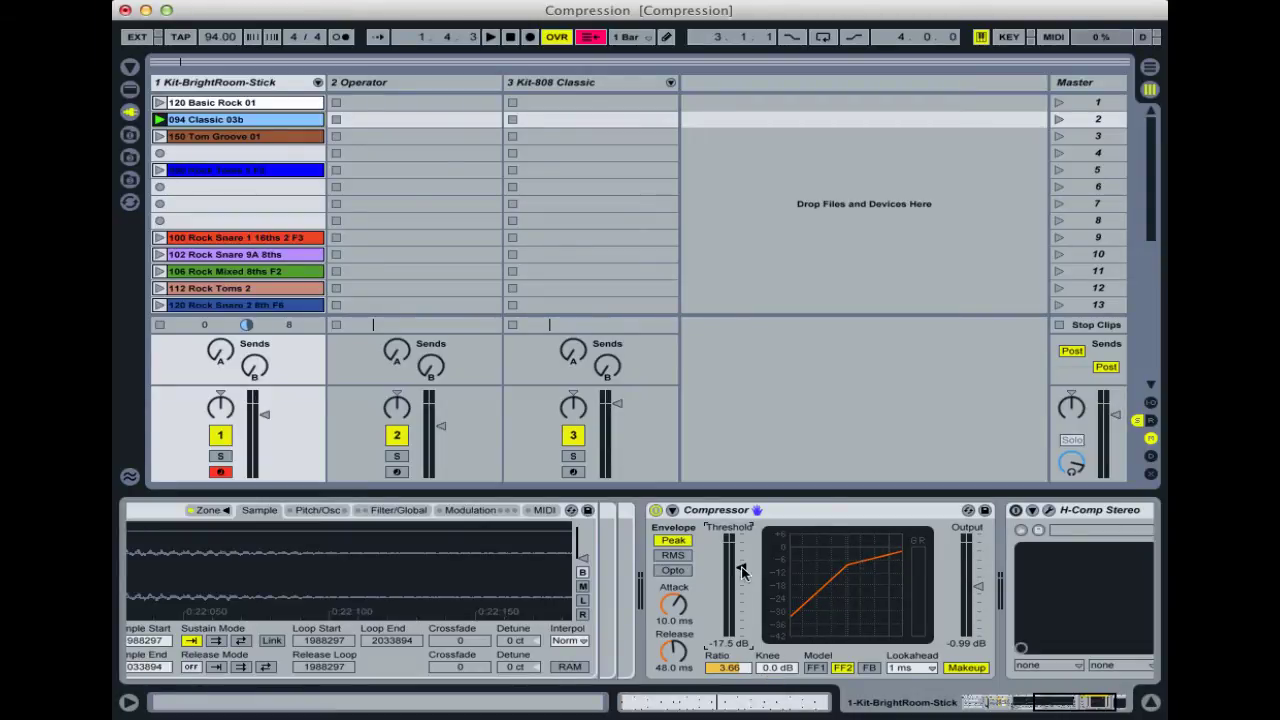
drag(741, 567, 741, 578)
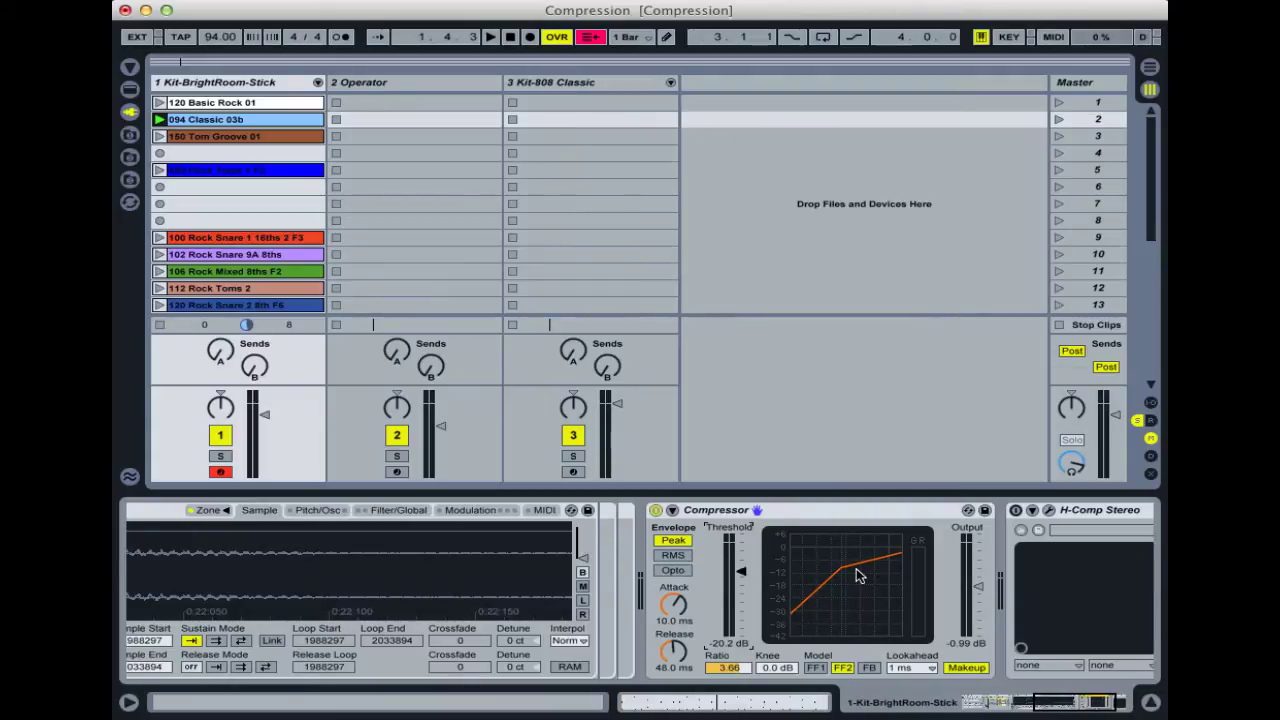
click(777, 667)
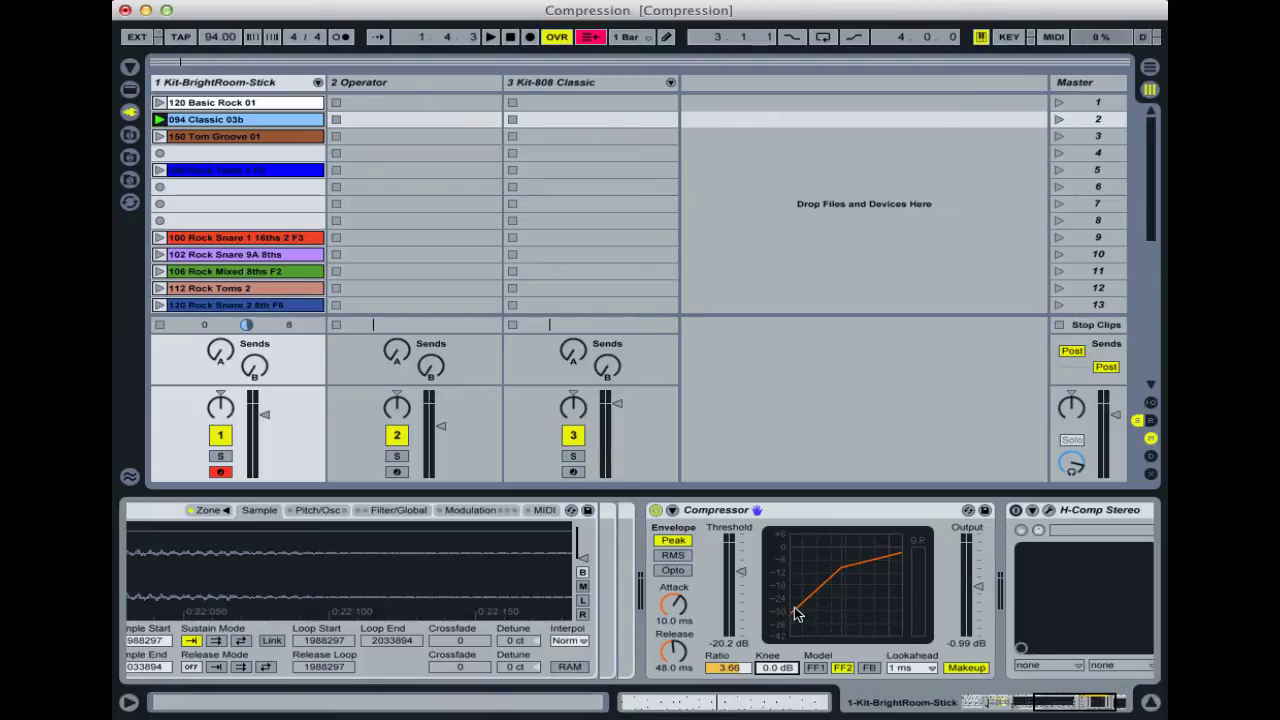
Step: Audition the knee at 12 dB during playback, then settle it at 9.4 dB
key(space)
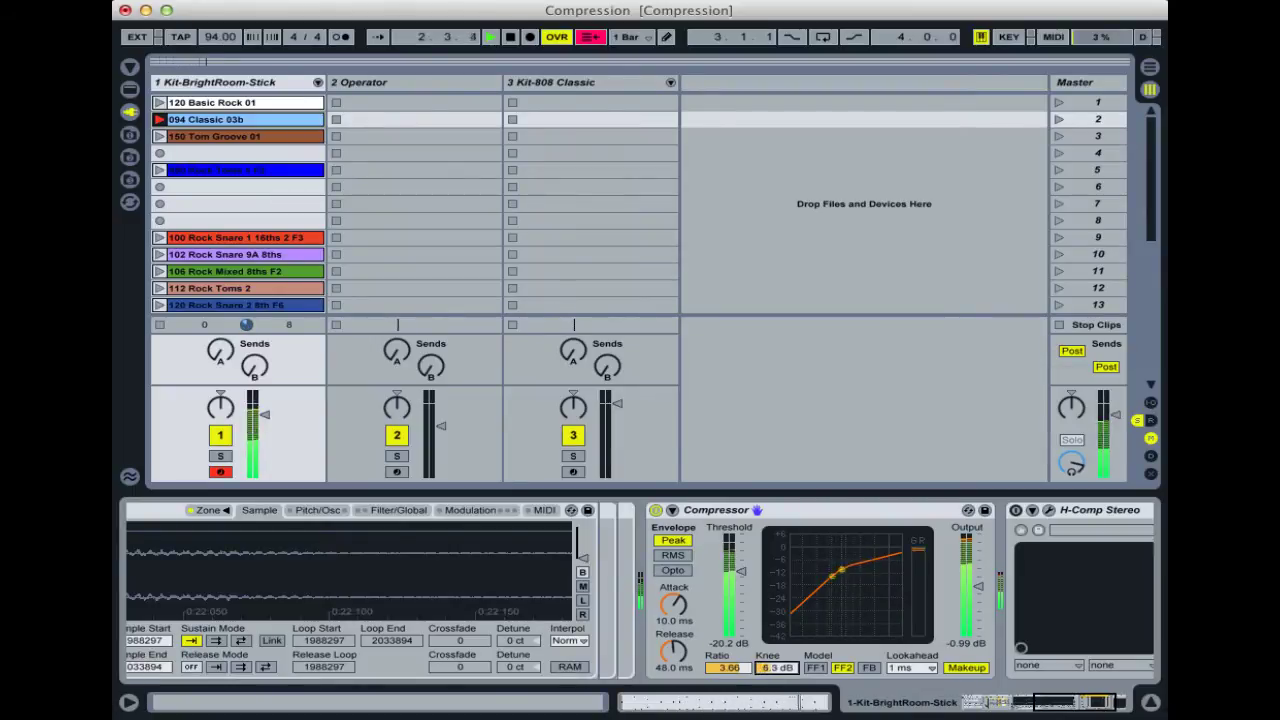
drag(766, 672, 766, 640)
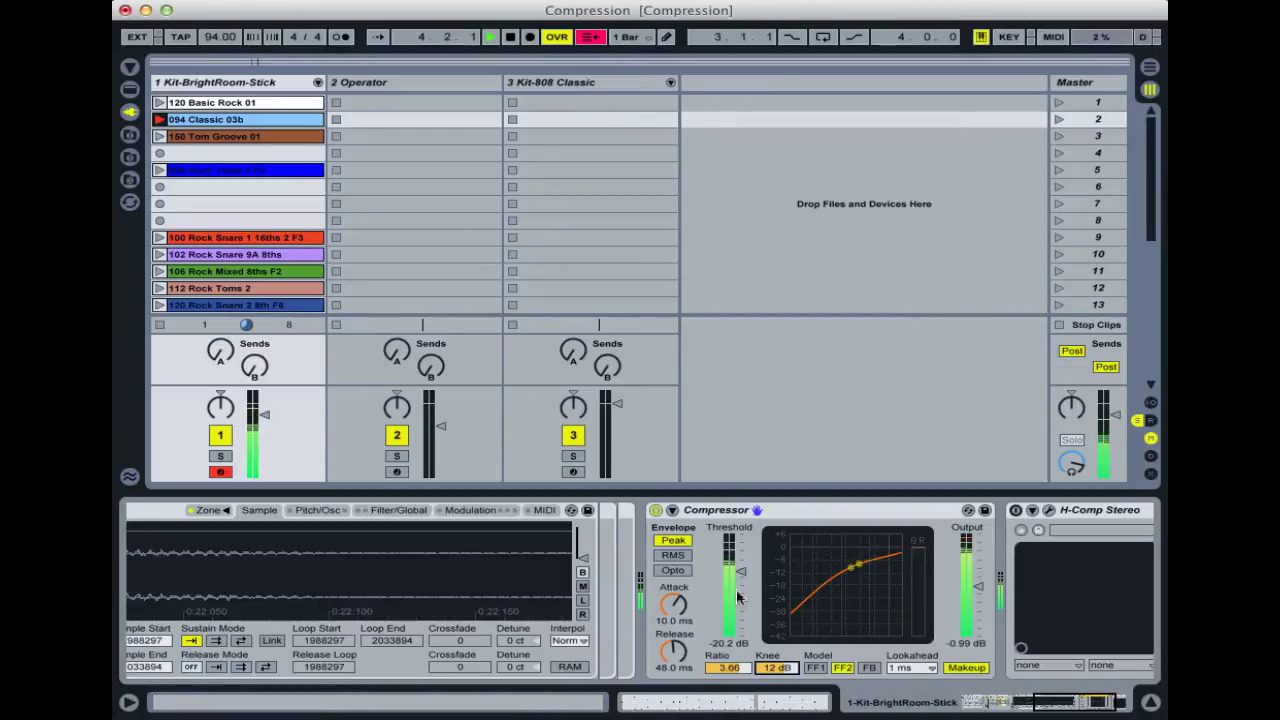
key(space)
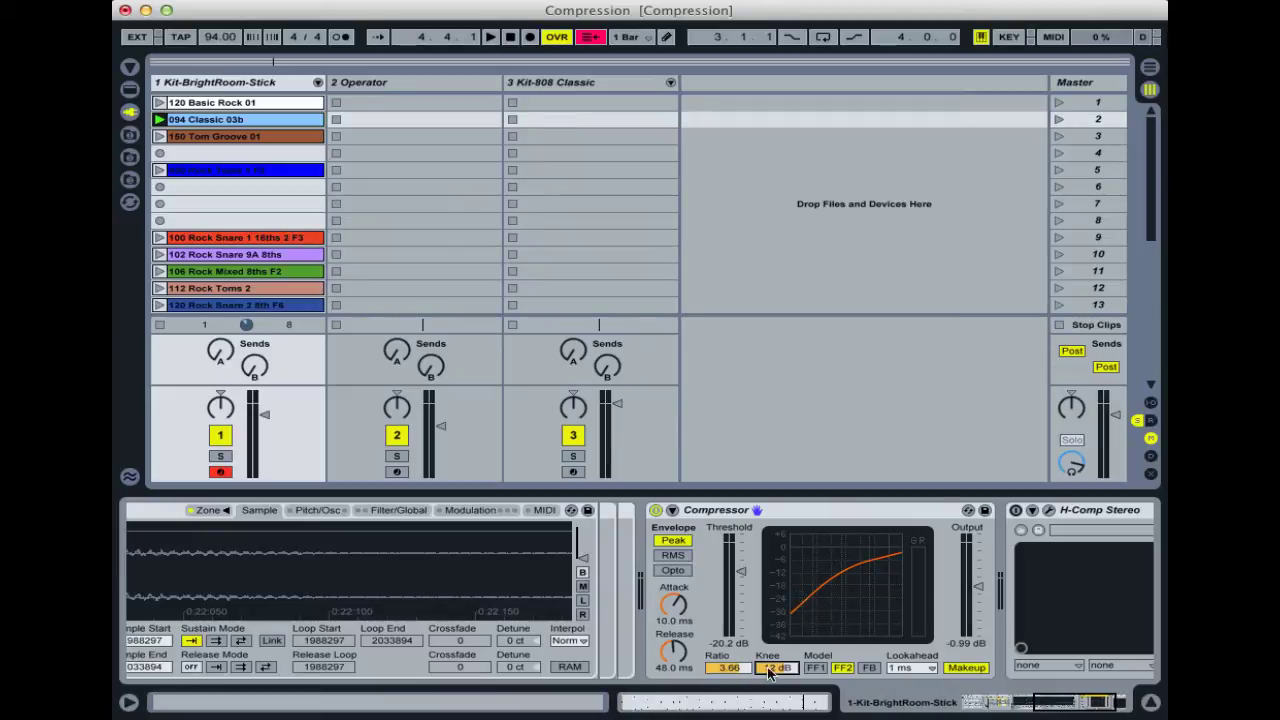
drag(776, 667, 776, 676)
Step: Scroll the device view to the Drum Rack's snare chain with the Snare-BrightRoom-Stick-Hit sample
click(1063, 700)
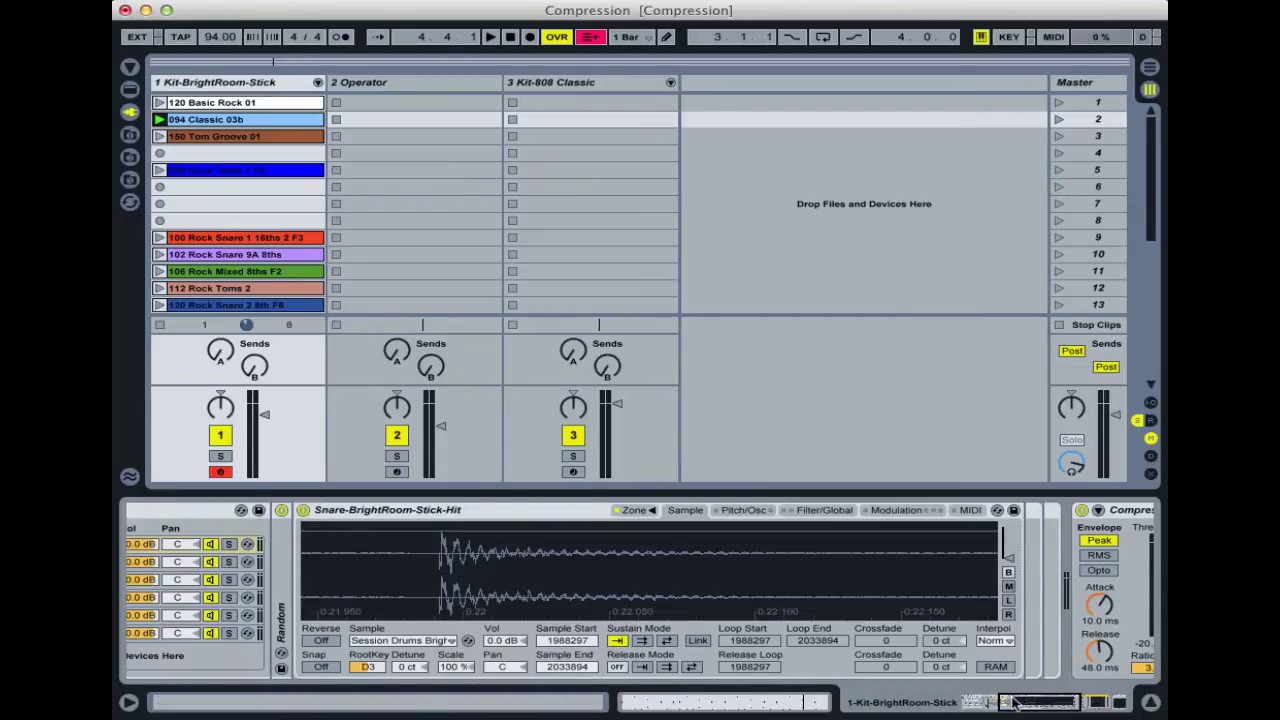
drag(1015, 703, 1001, 703)
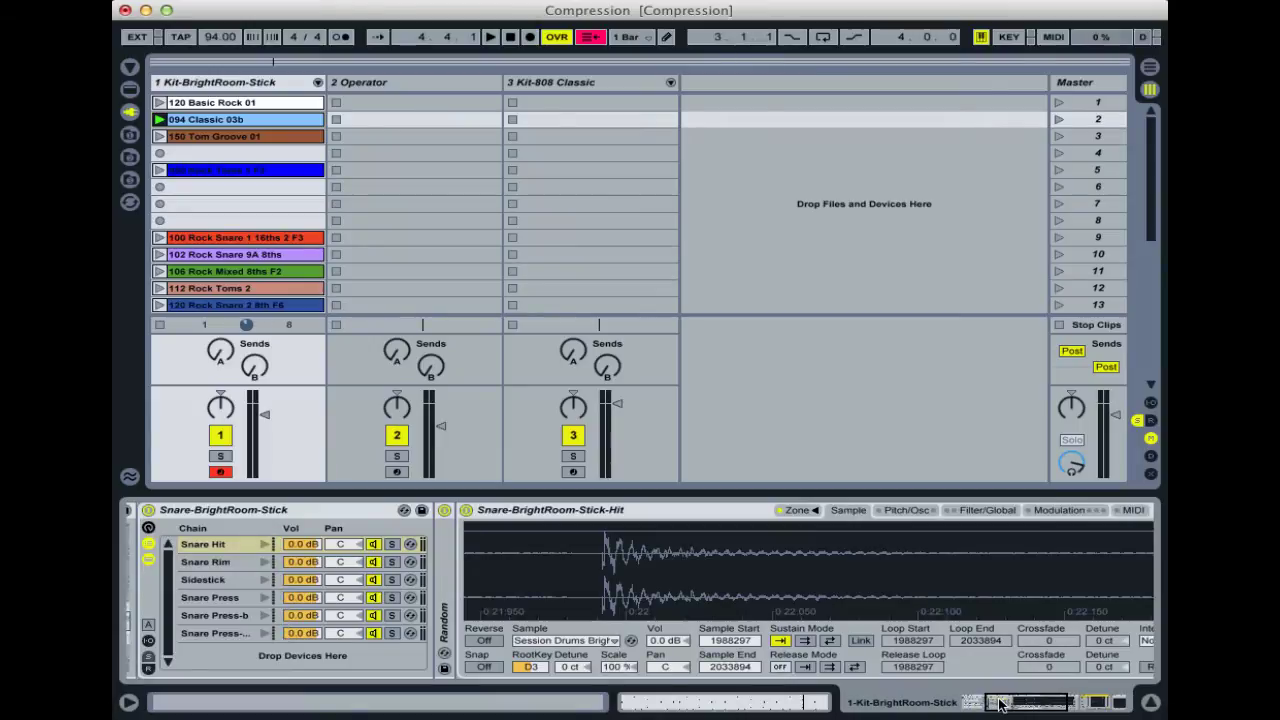
Step: Preview the Snare Hit sample and lengthen the compressor attack to about 10 ms with playback running
click(266, 545)
scroll(690, 570, right, 5)
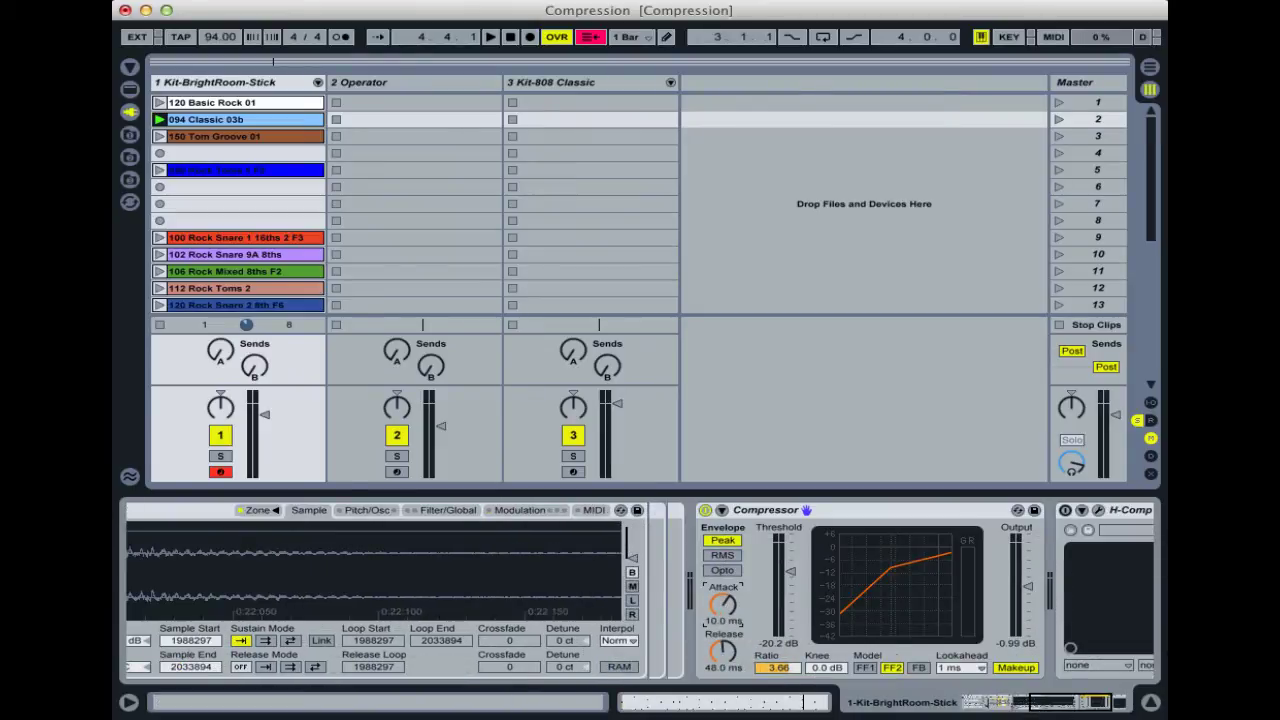
mouse_move(730, 610)
mouse_down()
mouse_move(735, 598)
mouse_move(733, 613)
mouse_up()
key(space)
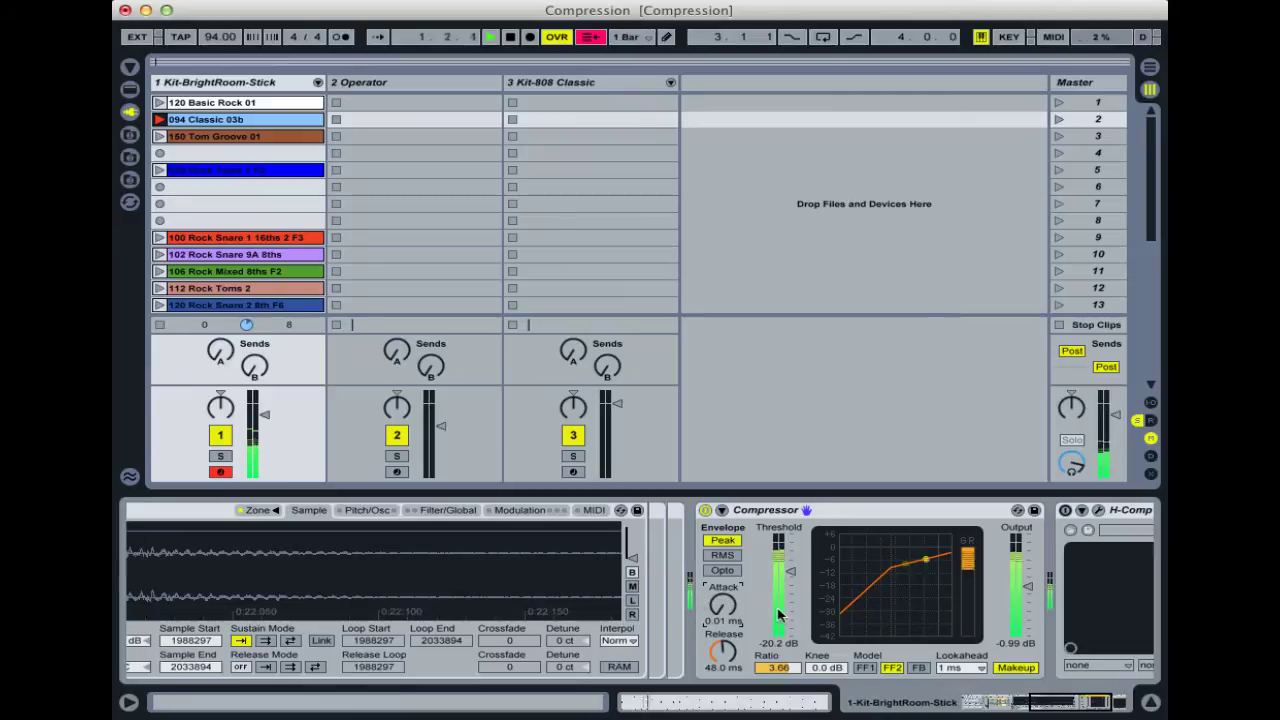
drag(1072, 702, 1068, 702)
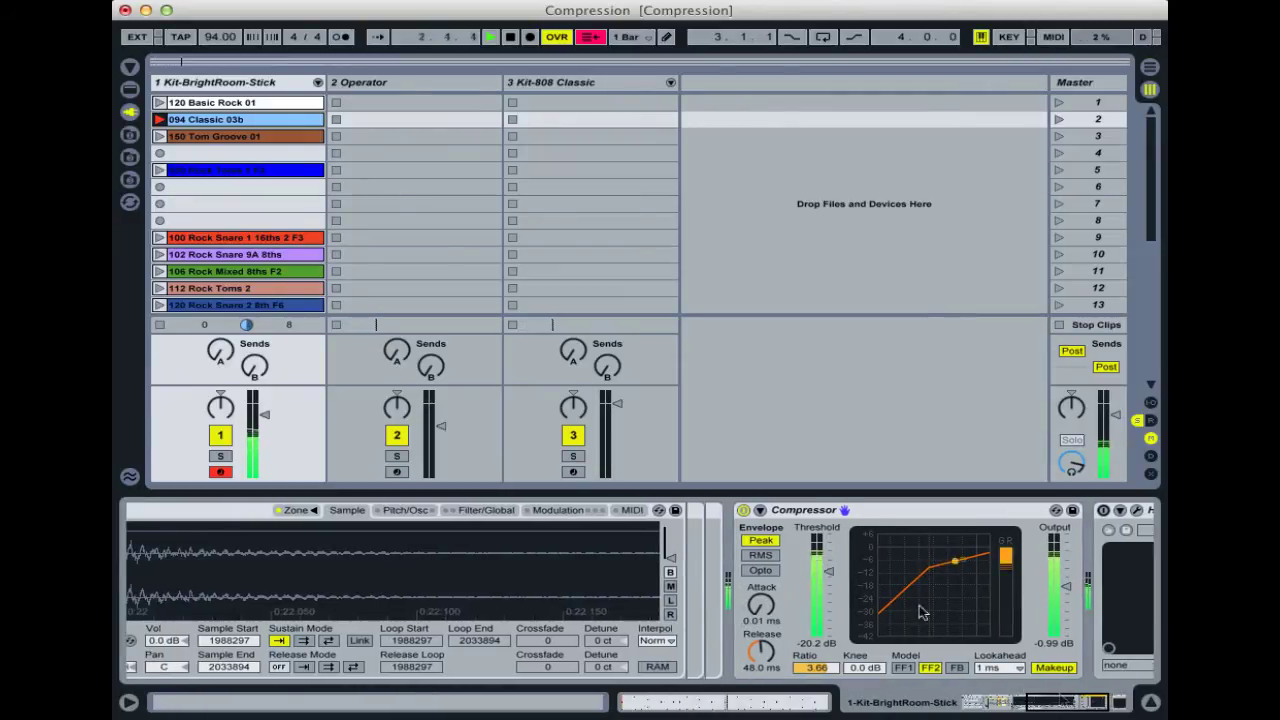
Step: Solo the Snare chain and lower its compressor threshold to -31.3 dB
click(318, 83)
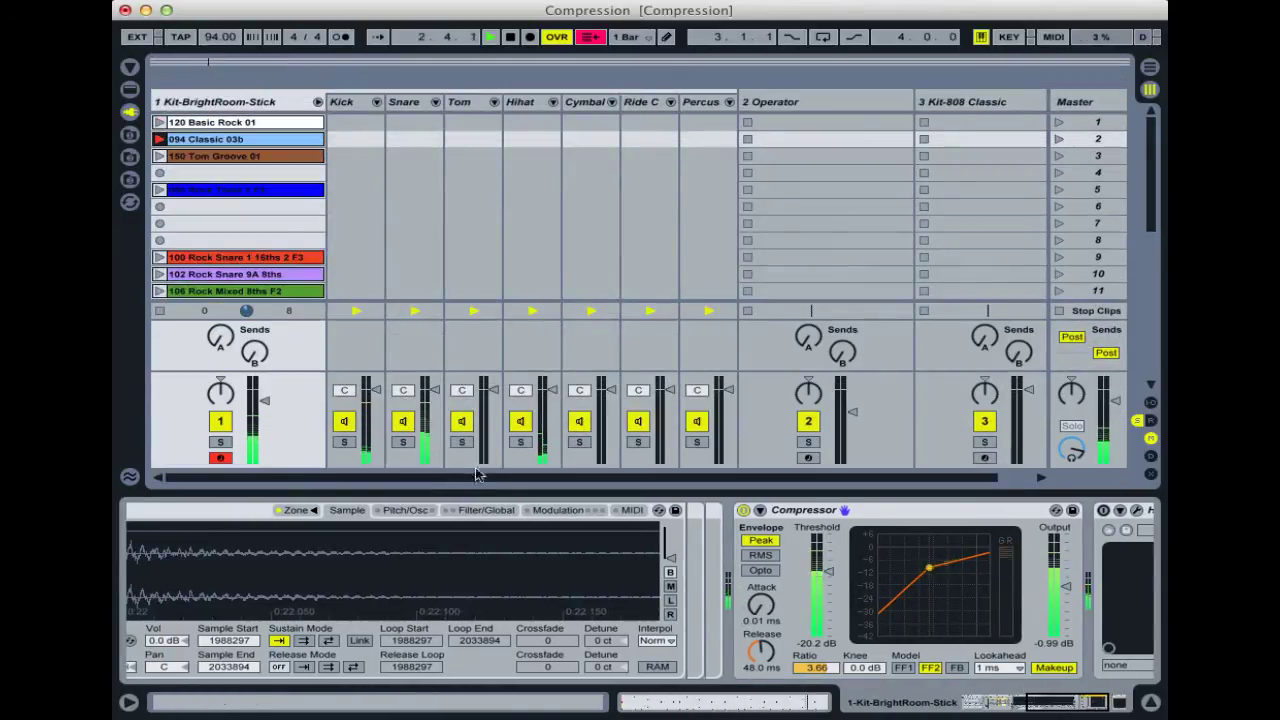
click(403, 442)
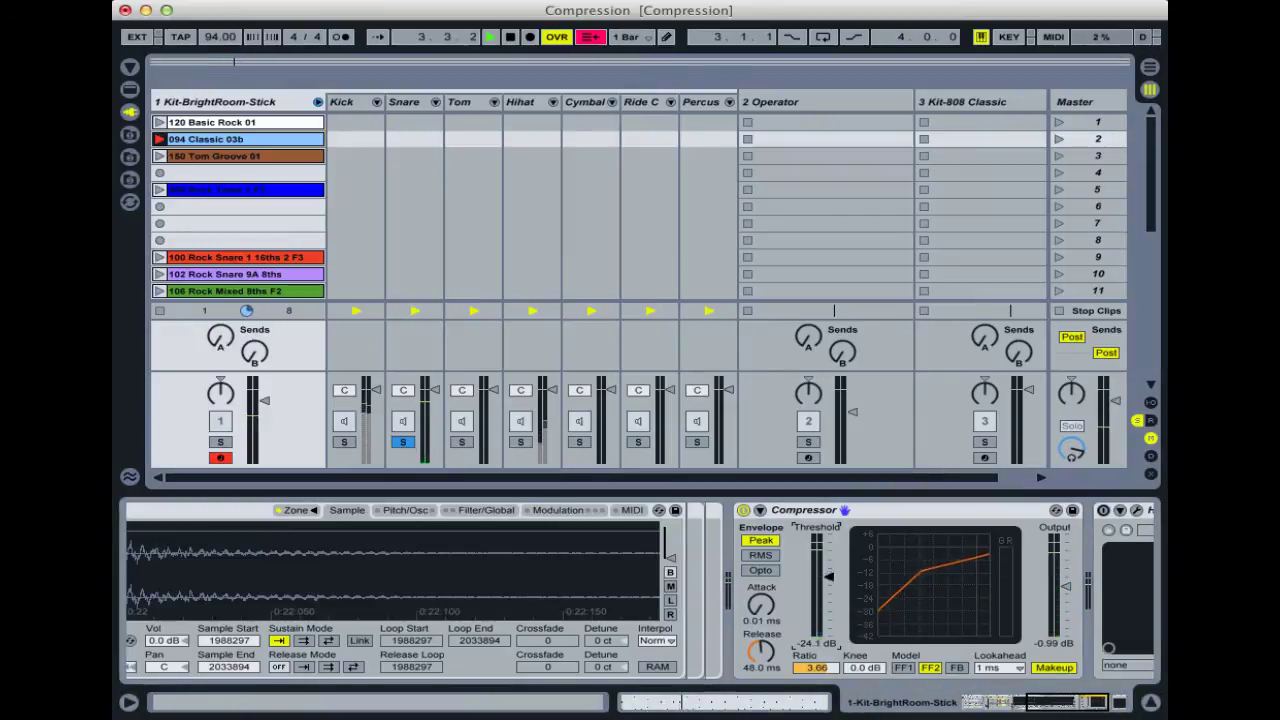
drag(828, 572, 828, 590)
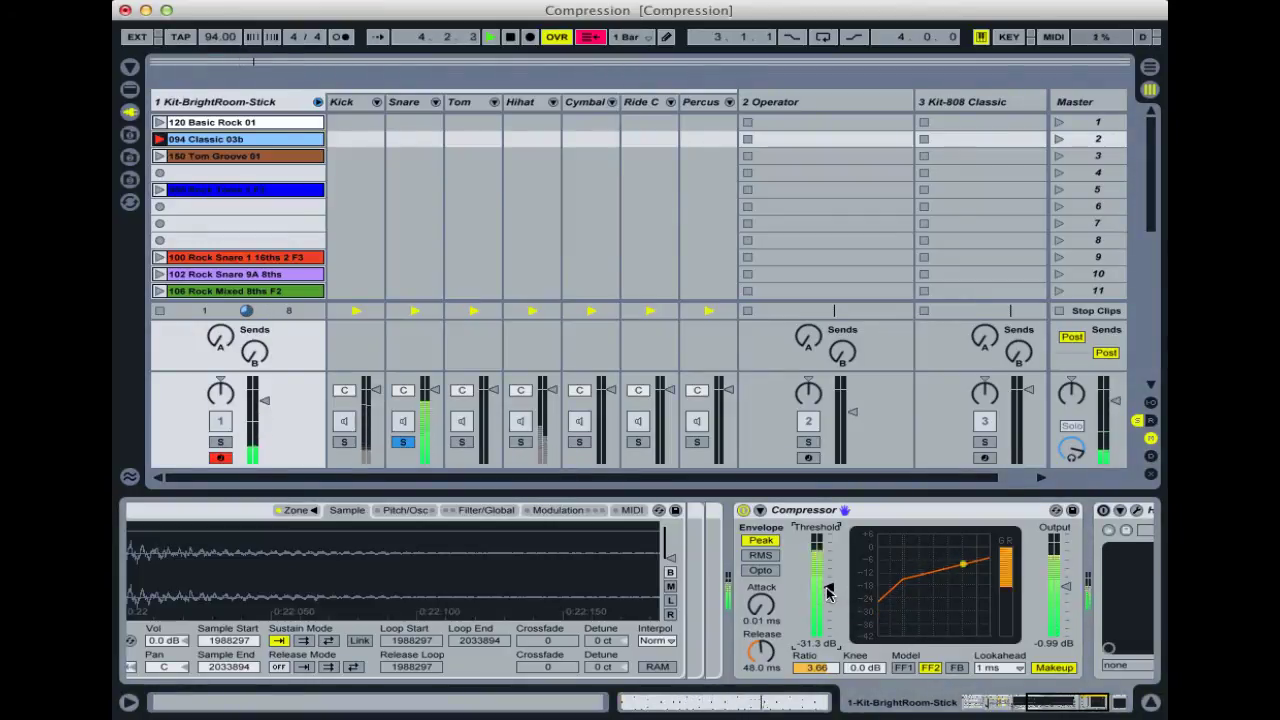
click(1065, 708)
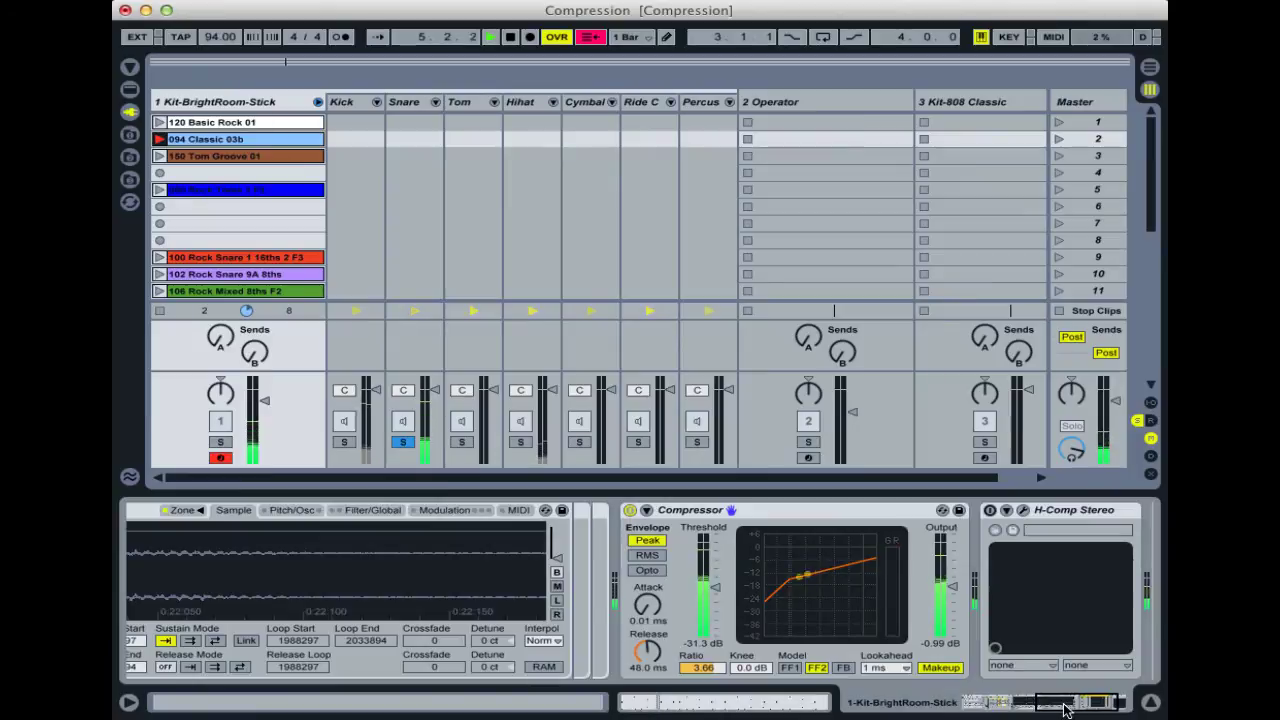
Step: Set the compressor attack to 1.39 ms after trying higher values, then stop playback
click(647, 604)
drag(647, 604, 647, 588)
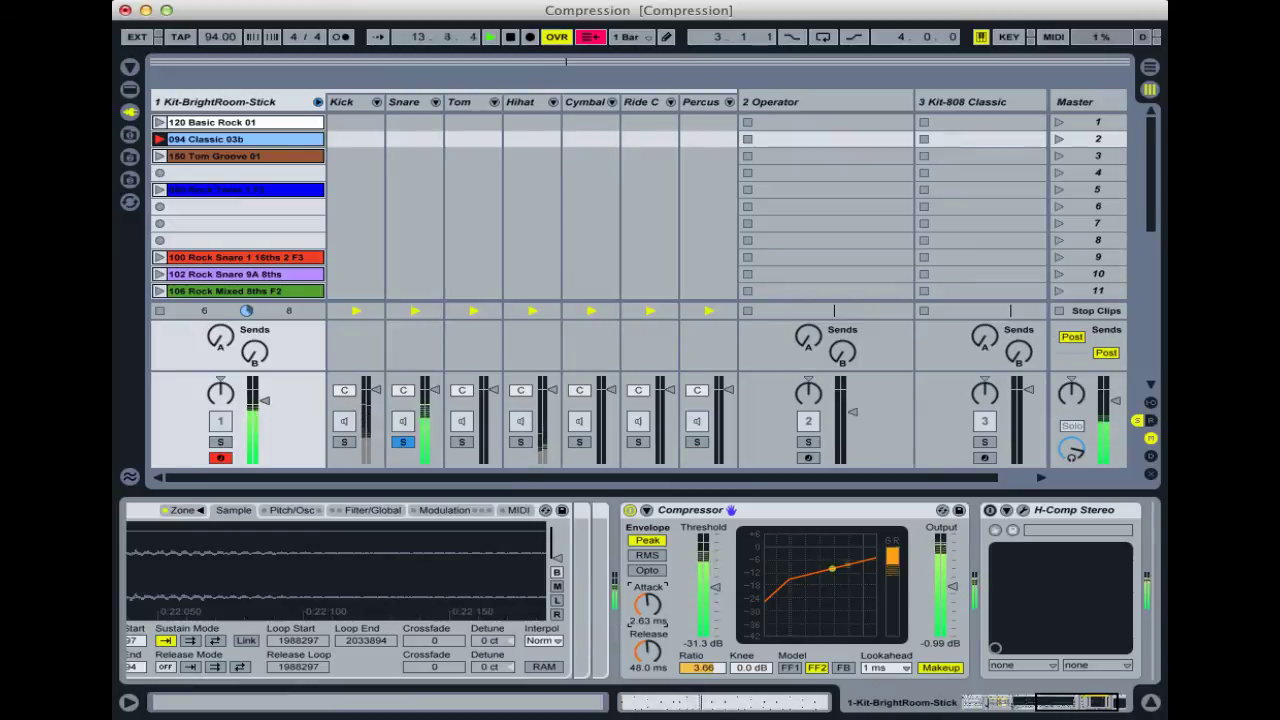
mouse_move(647, 604)
mouse_down()
mouse_move(652, 618)
mouse_move(652, 606)
mouse_up()
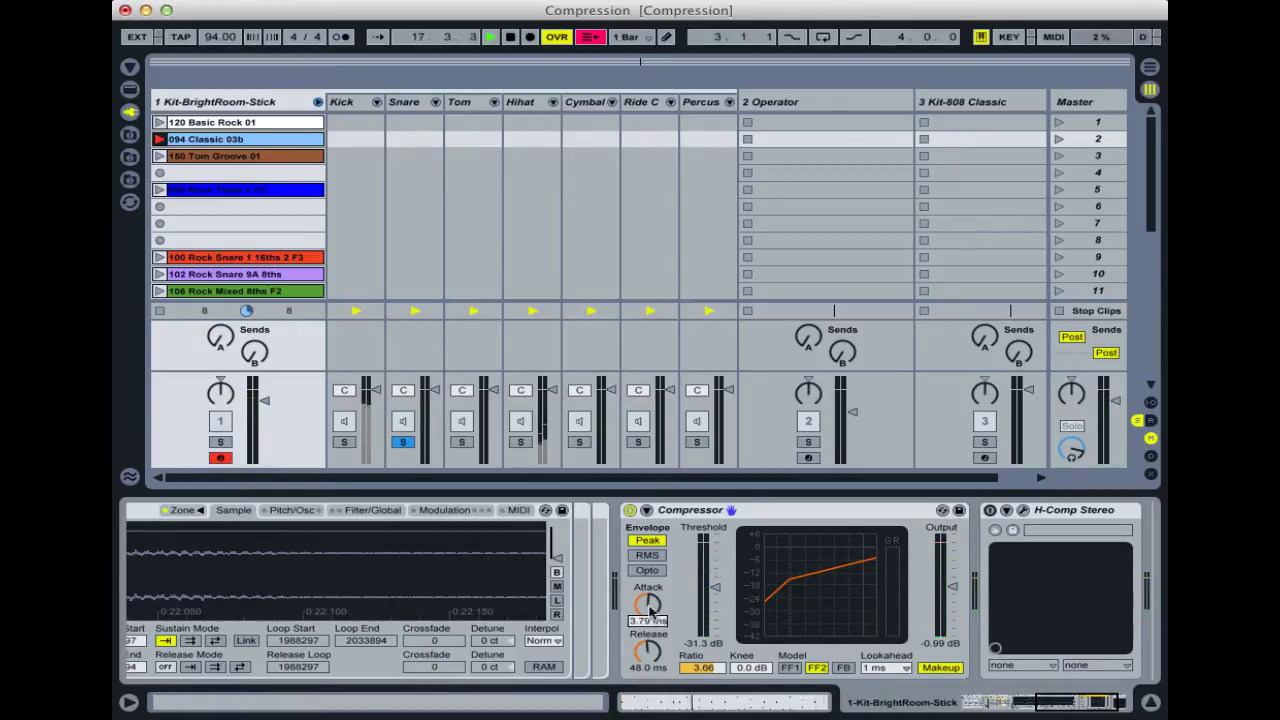
drag(647, 603, 647, 625)
key(space)
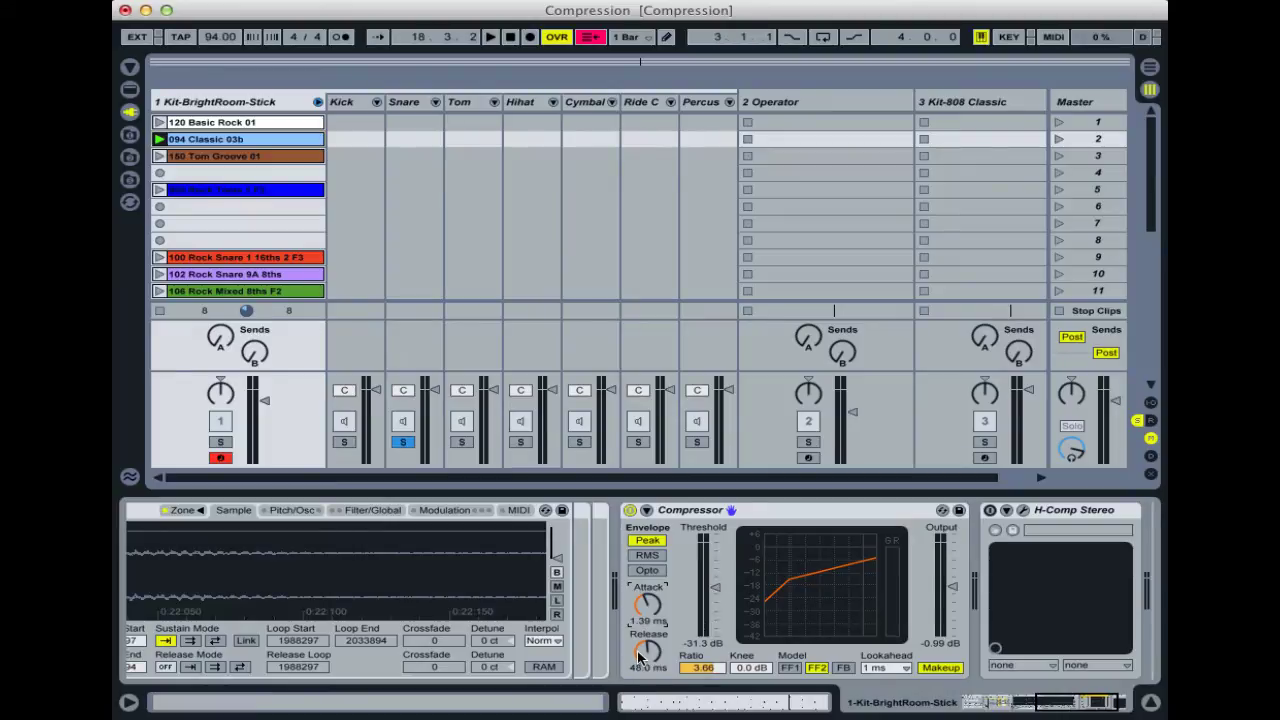
Step: Unsolo the Snare chain and relaunch the 094 Classic 03b clip
drag(1043, 706, 1022, 703)
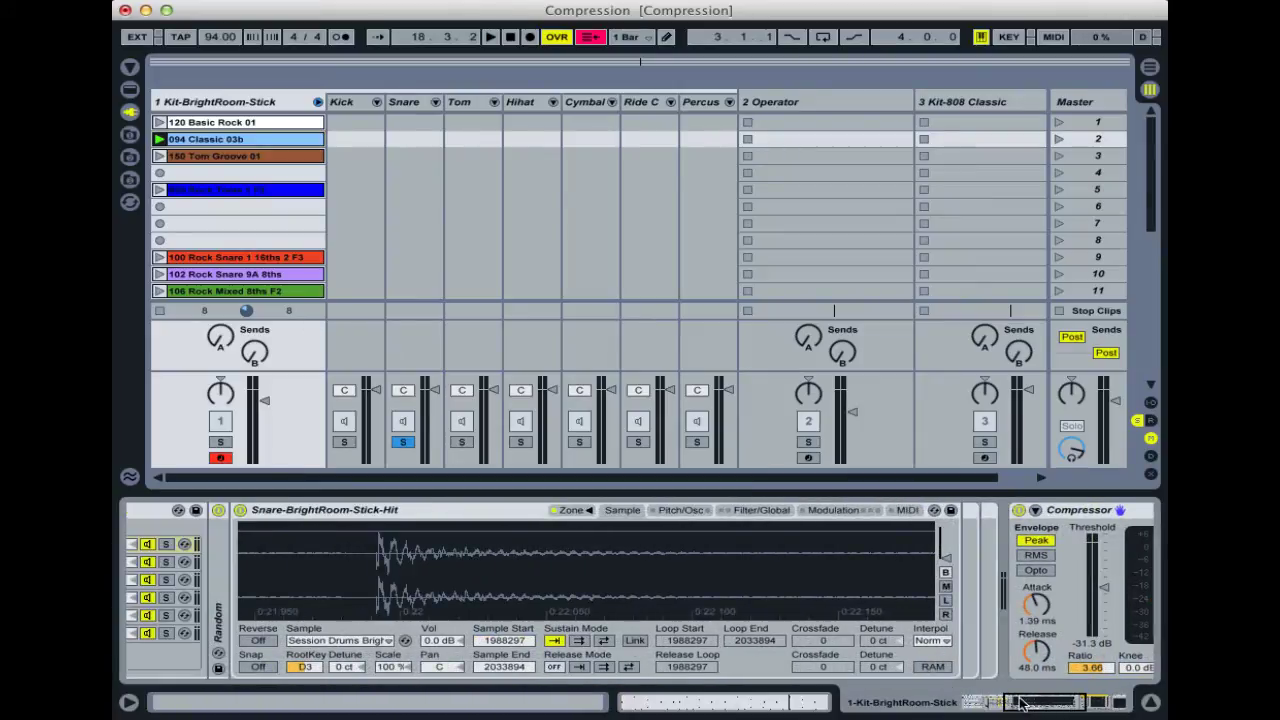
click(402, 442)
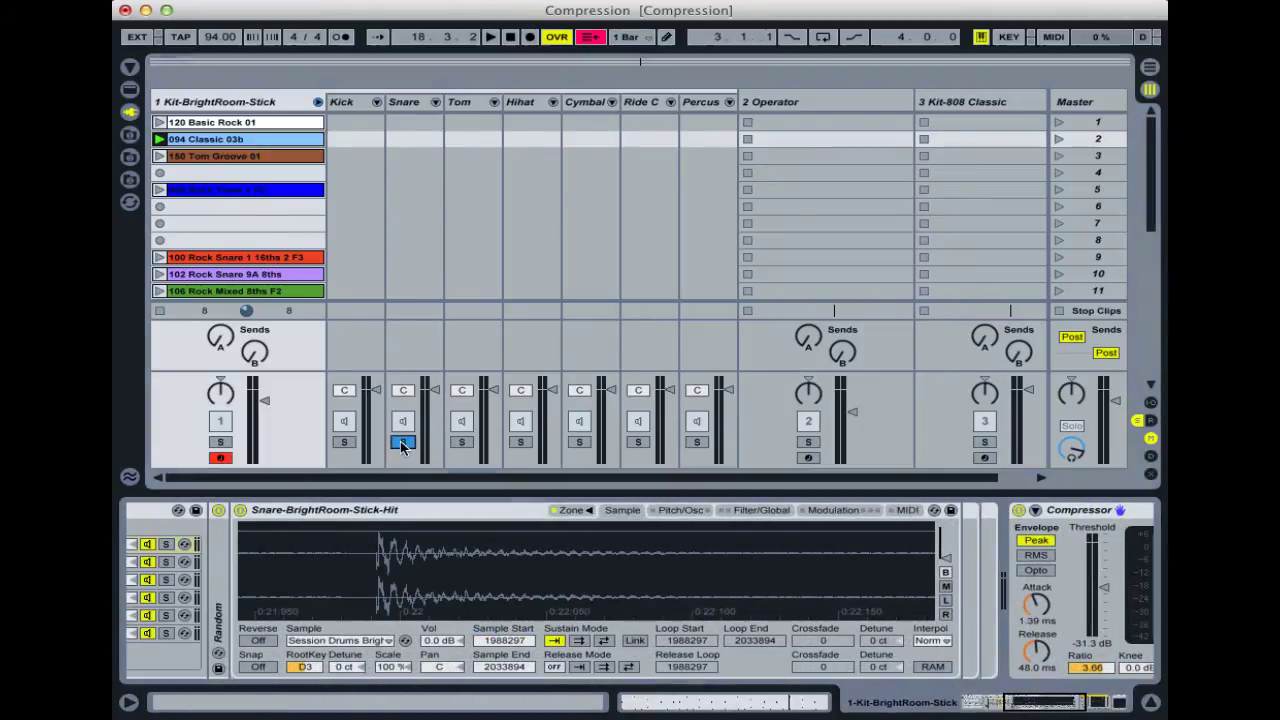
click(160, 140)
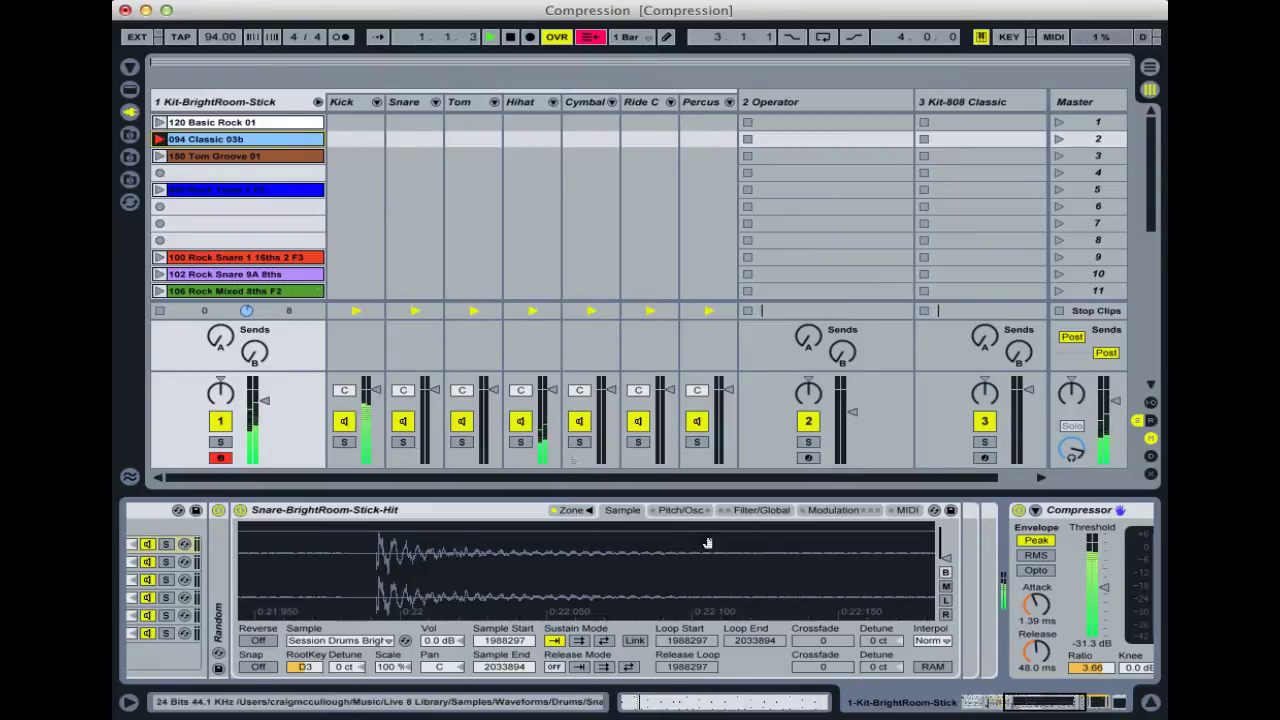
Step: Shorten the compressor release to 19.8 ms after trying about 325 ms
drag(1037, 703, 1080, 697)
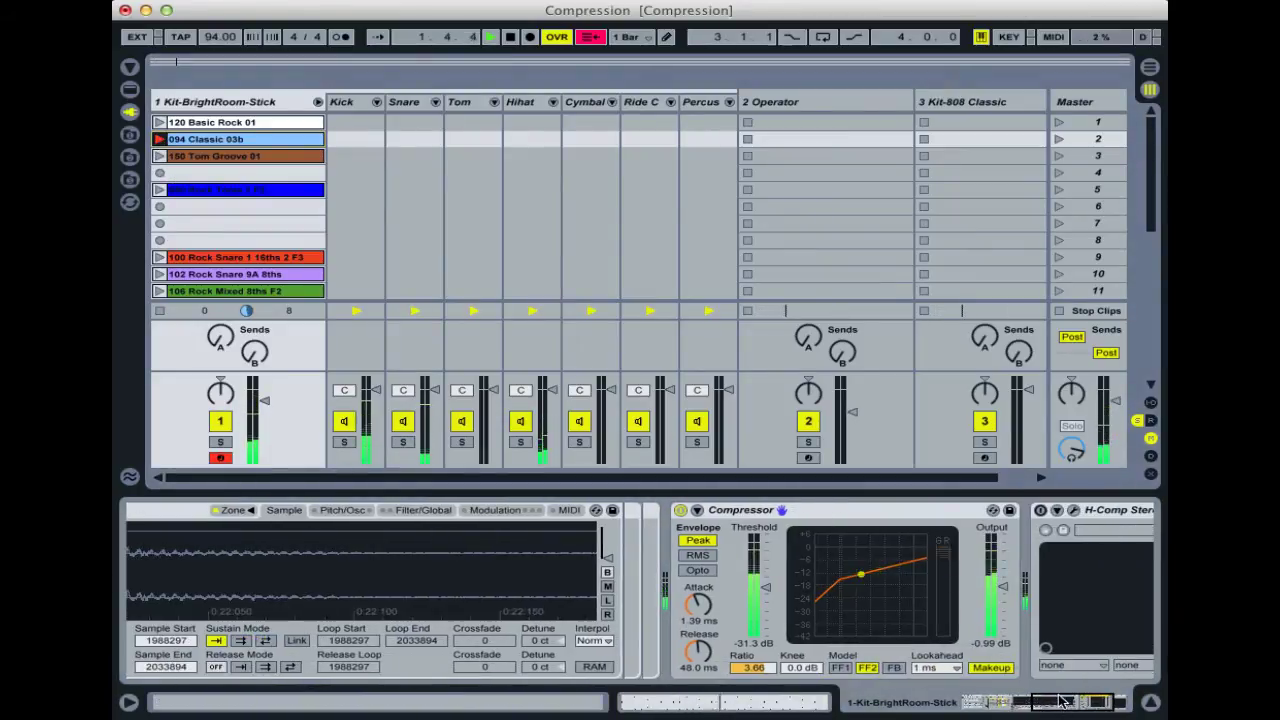
drag(689, 655, 689, 626)
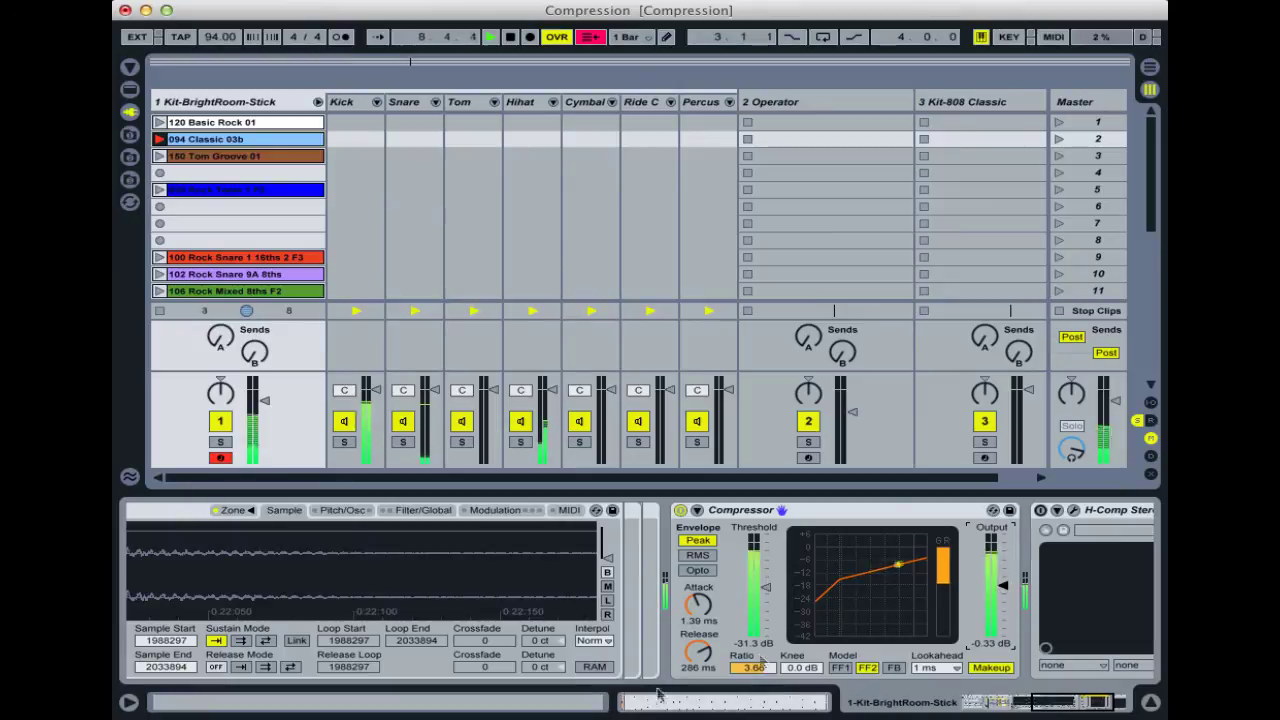
drag(698, 650, 698, 716)
drag(1098, 714, 1065, 708)
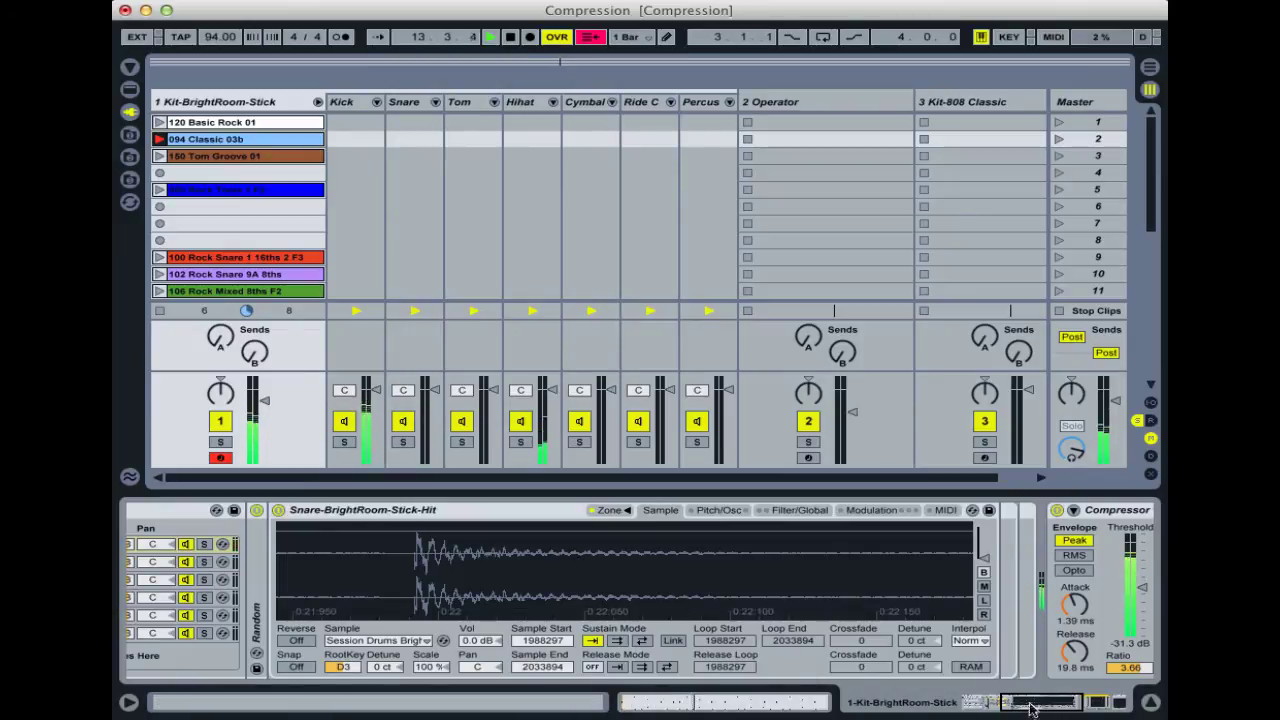
Step: Stop playback, bring the sample waveform settings back into view, and replay the drum loop briefly
drag(1036, 708, 1046, 706)
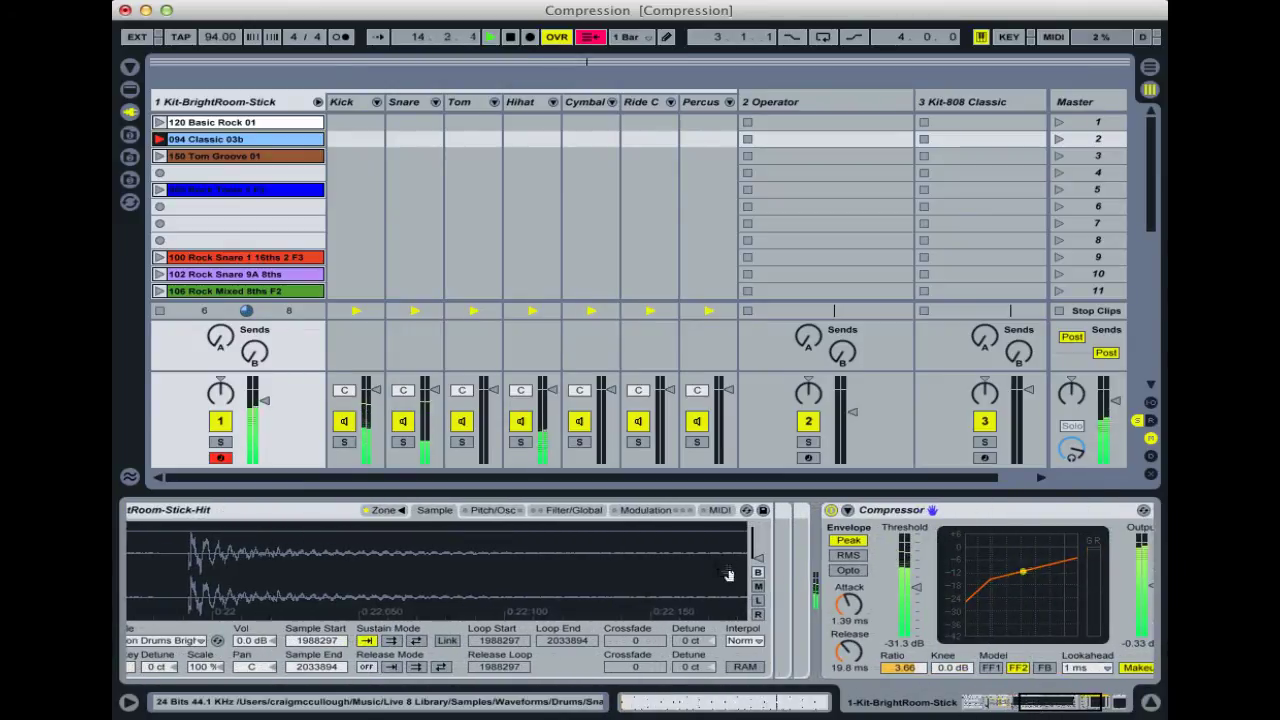
key(space)
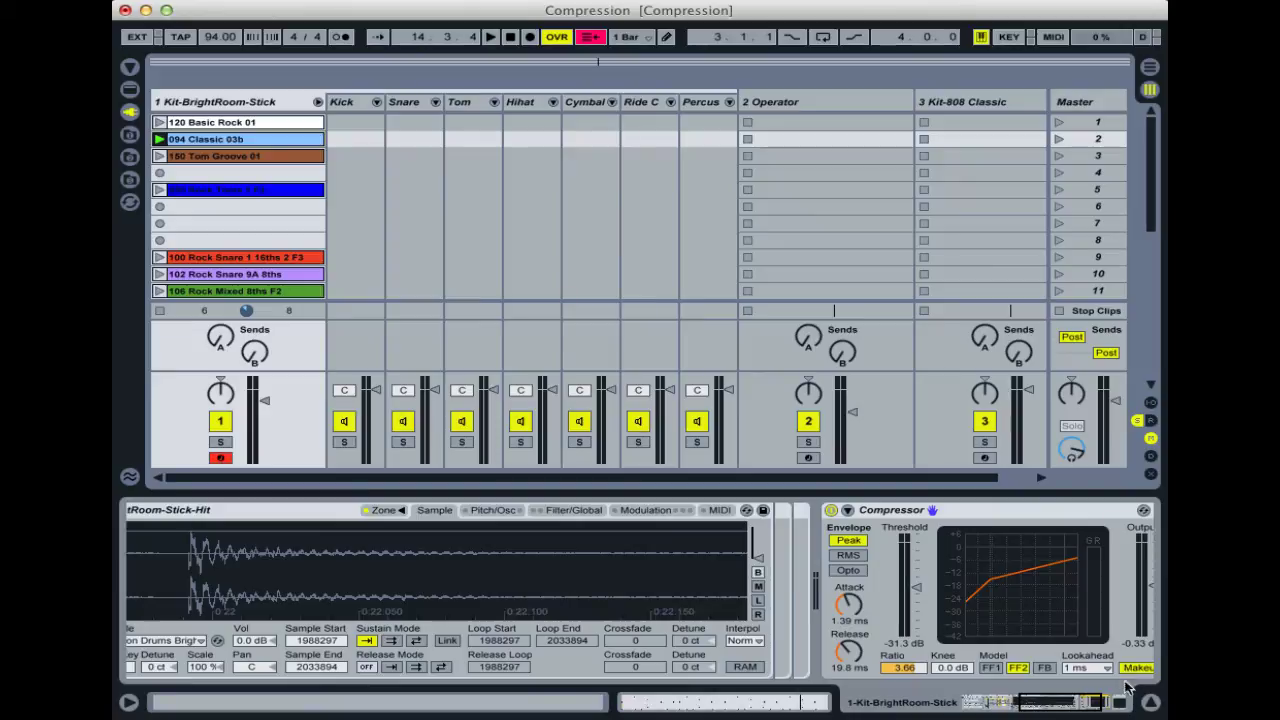
scroll(1128, 685, right, 5)
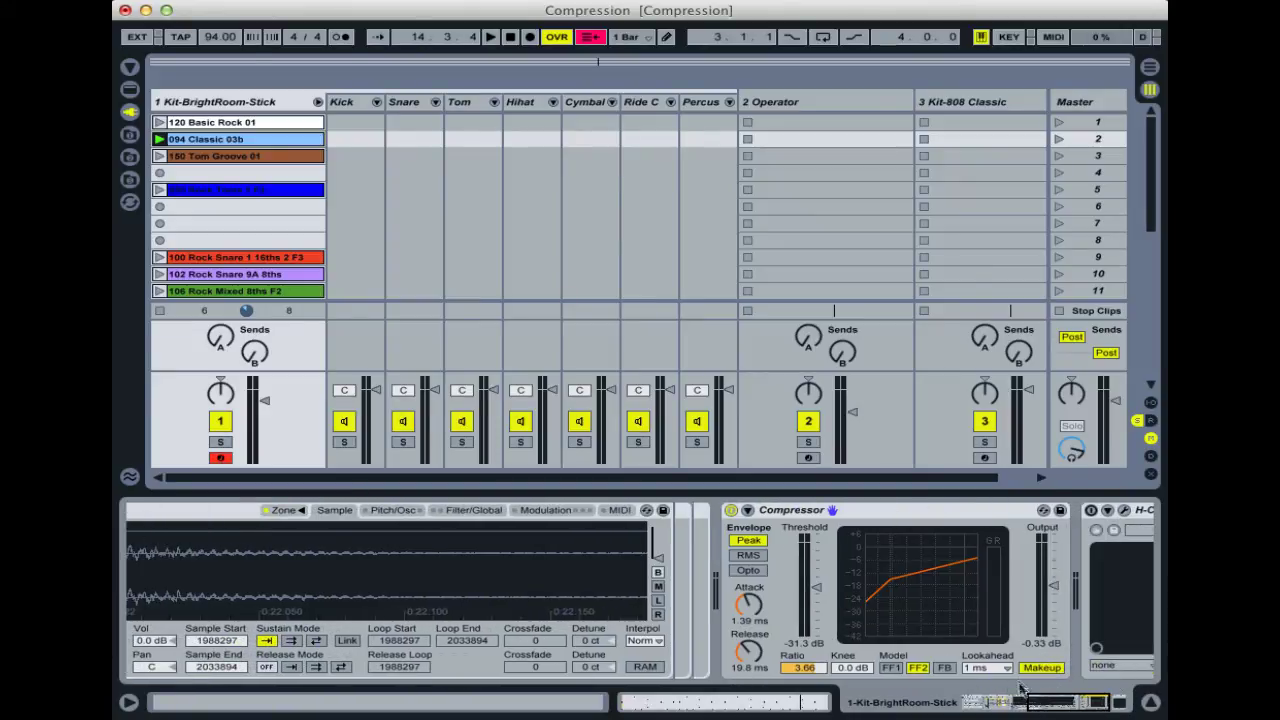
click(1045, 703)
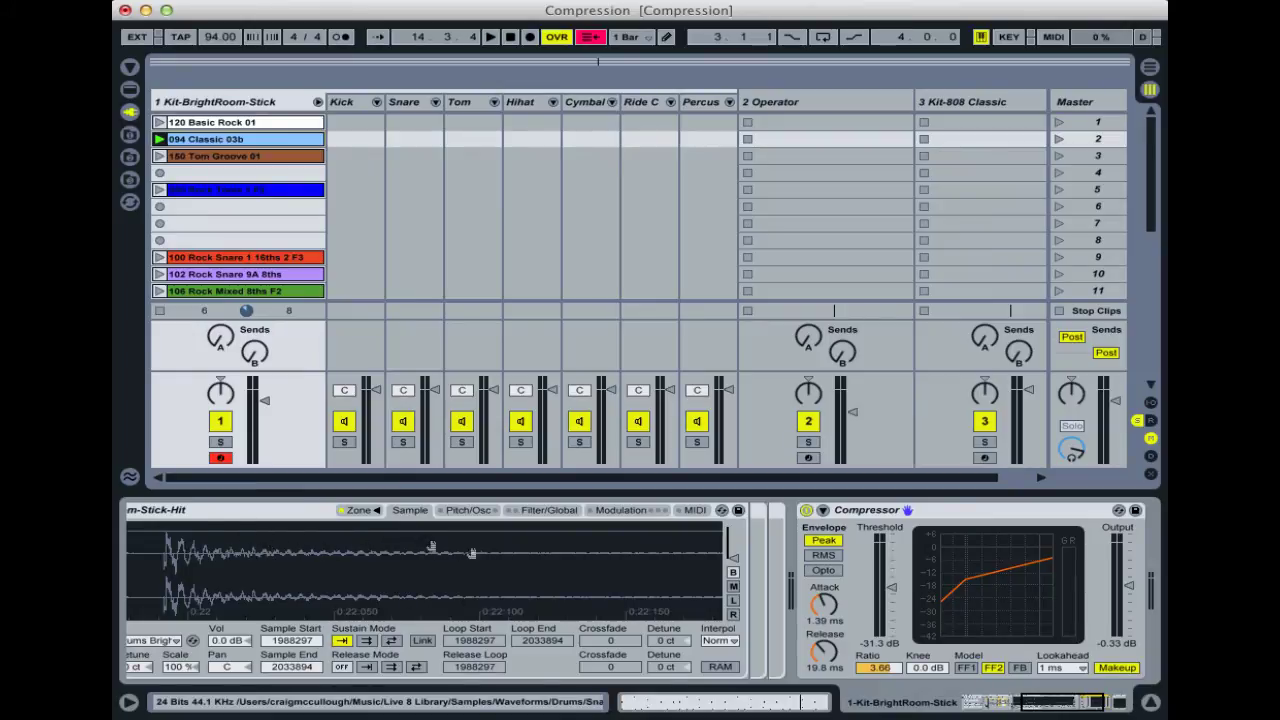
key(space)
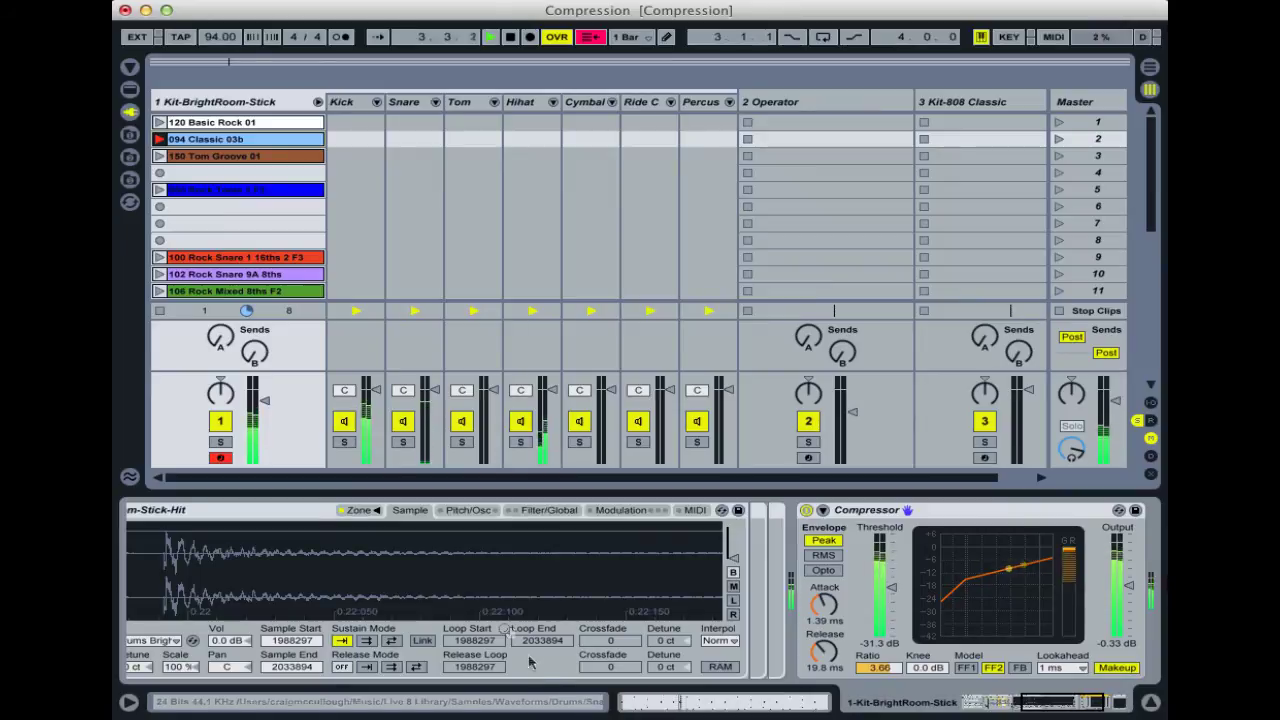
key(space)
Step: Show the drum kit's chain list and audition the Snare Hit sound three times
click(1030, 703)
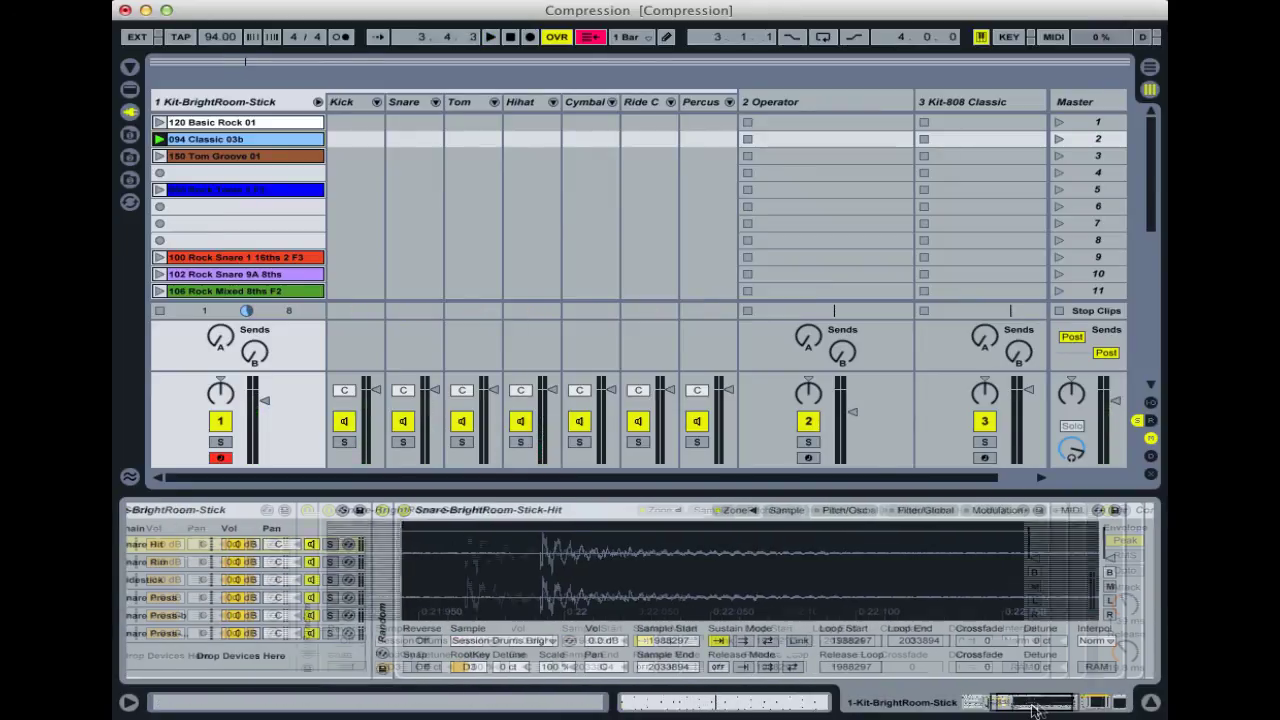
click(240, 545)
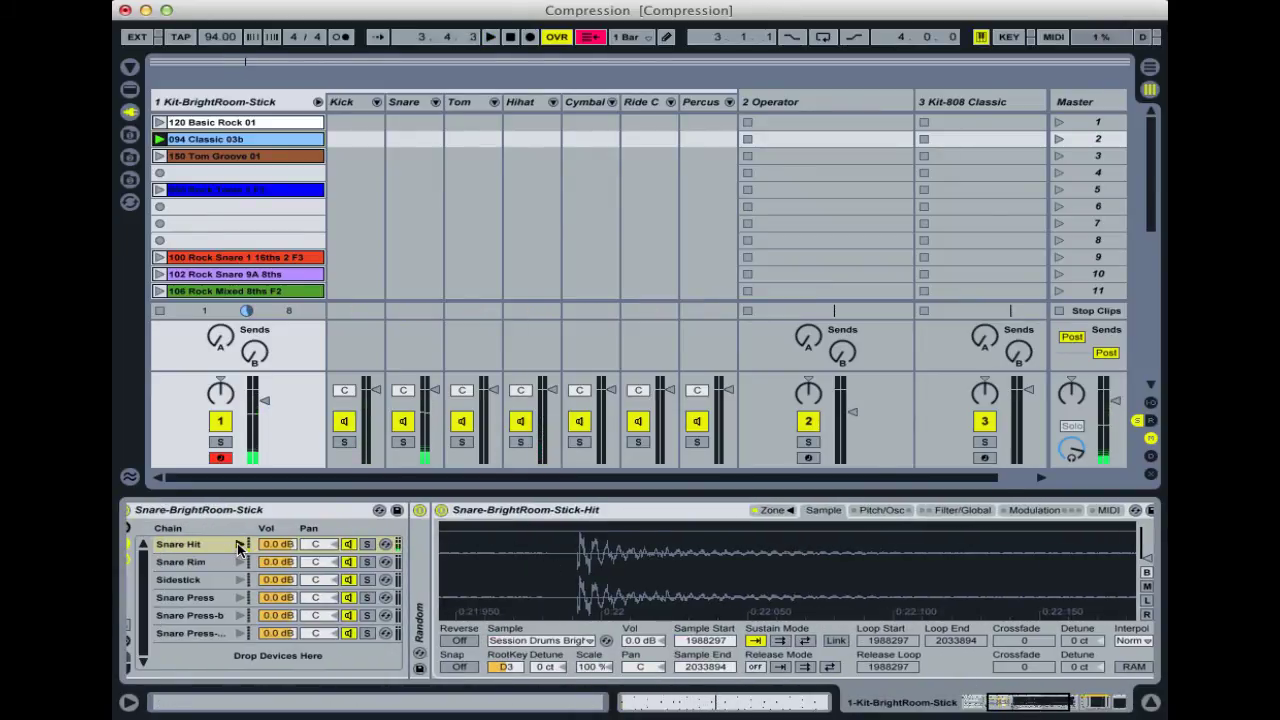
click(240, 545)
click(240, 545)
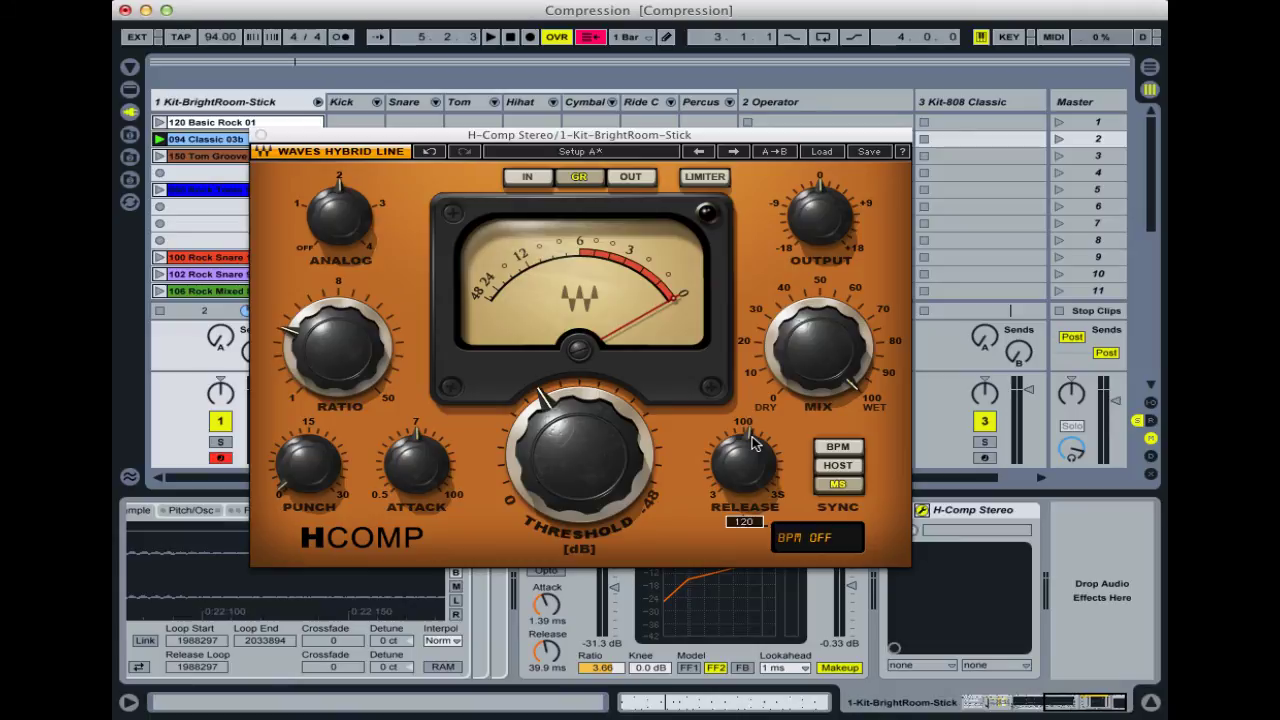
mouse_move(750, 441)
click(840, 486)
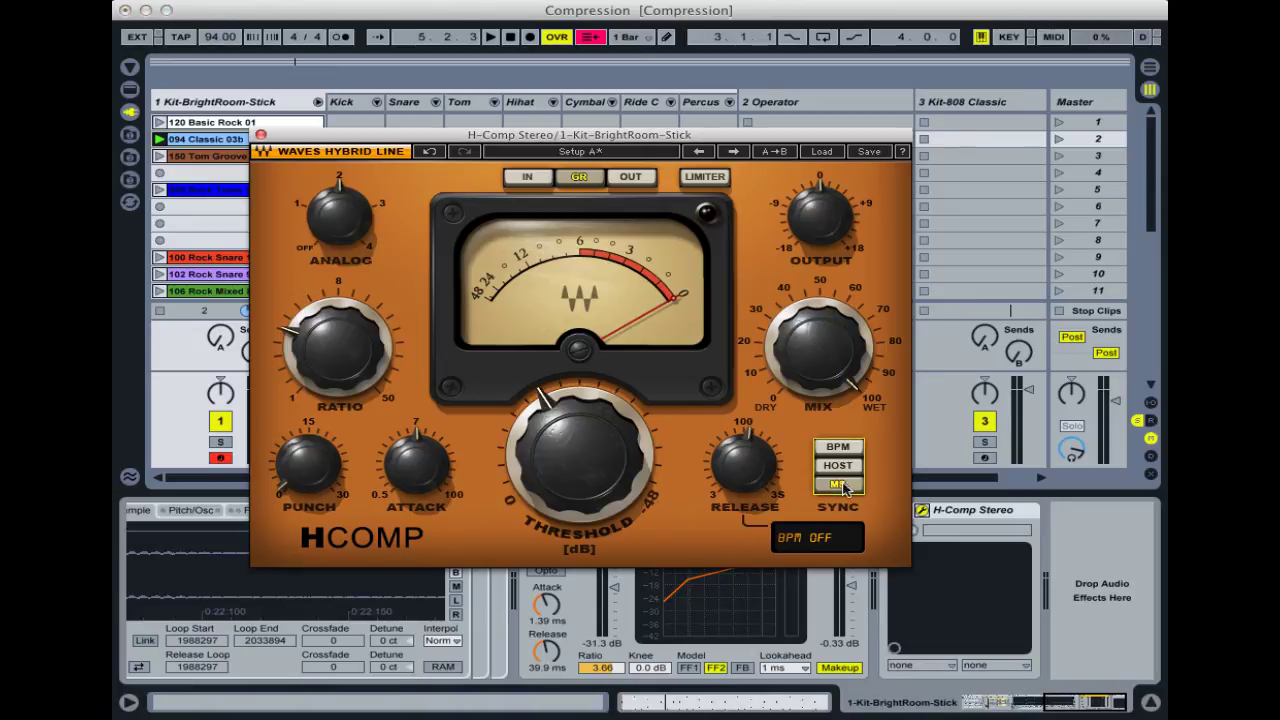
click(838, 466)
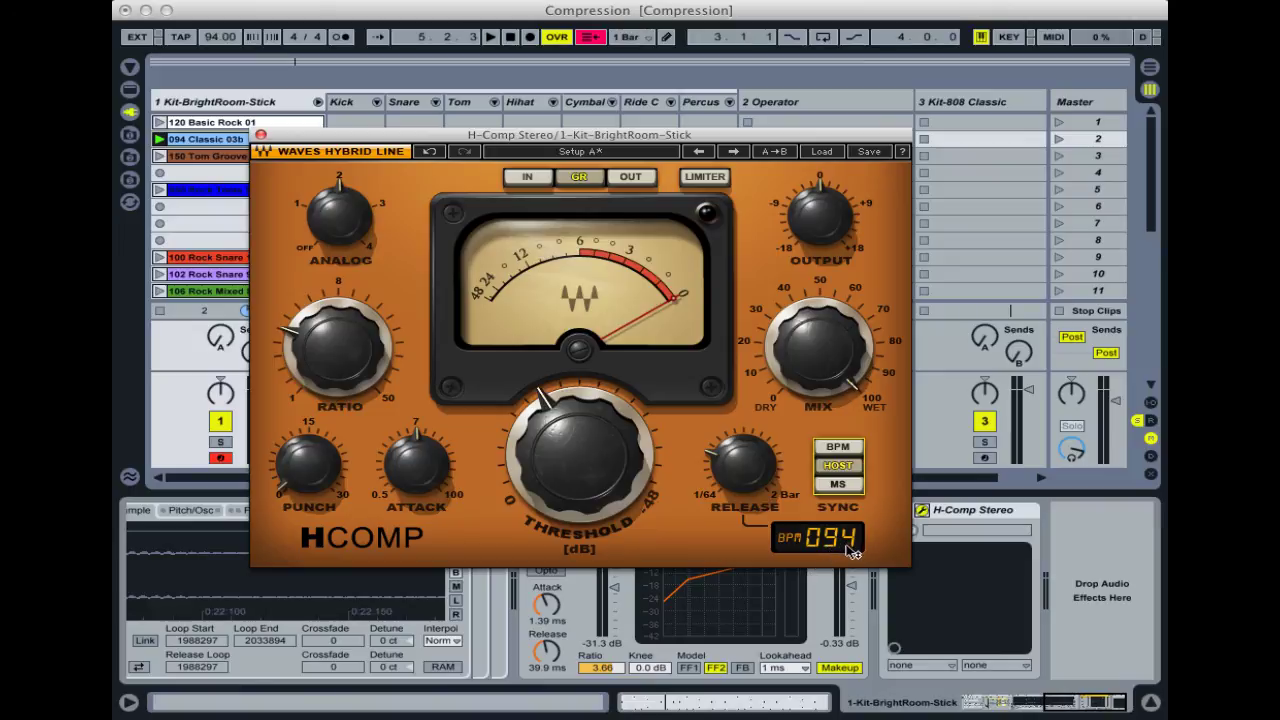
click(839, 449)
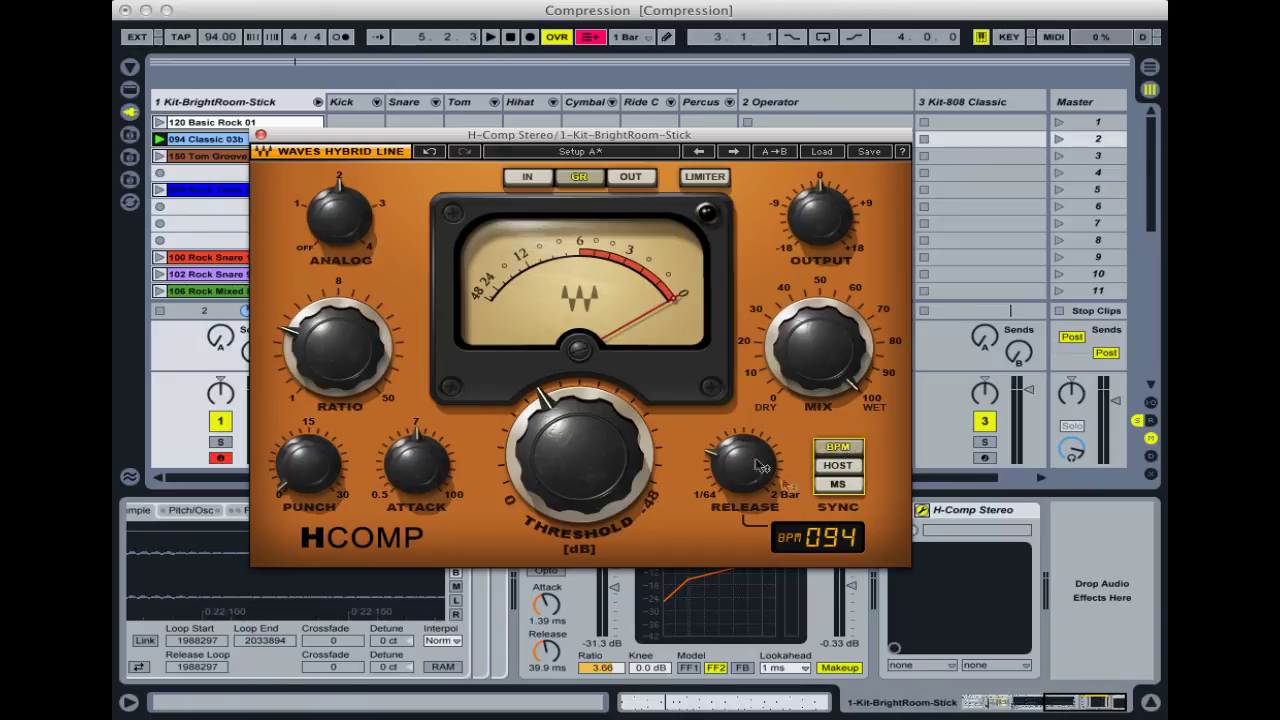
drag(831, 538, 846, 540)
click(840, 485)
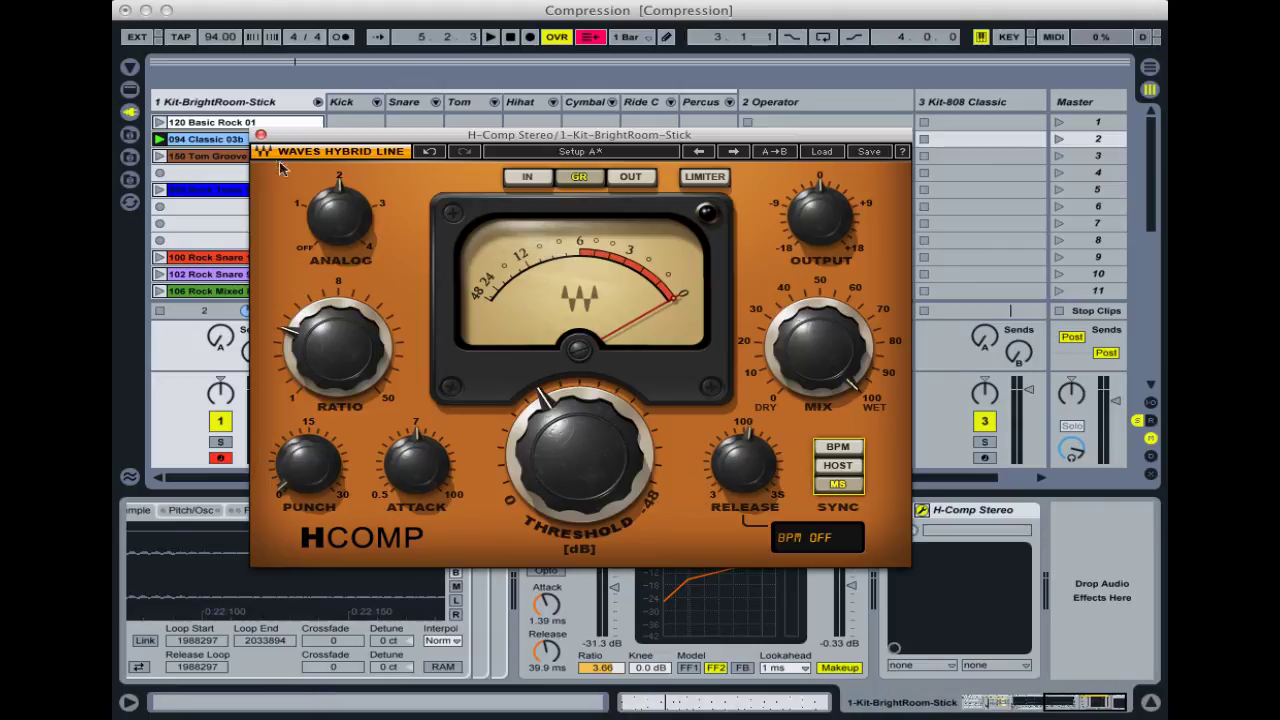
click(260, 134)
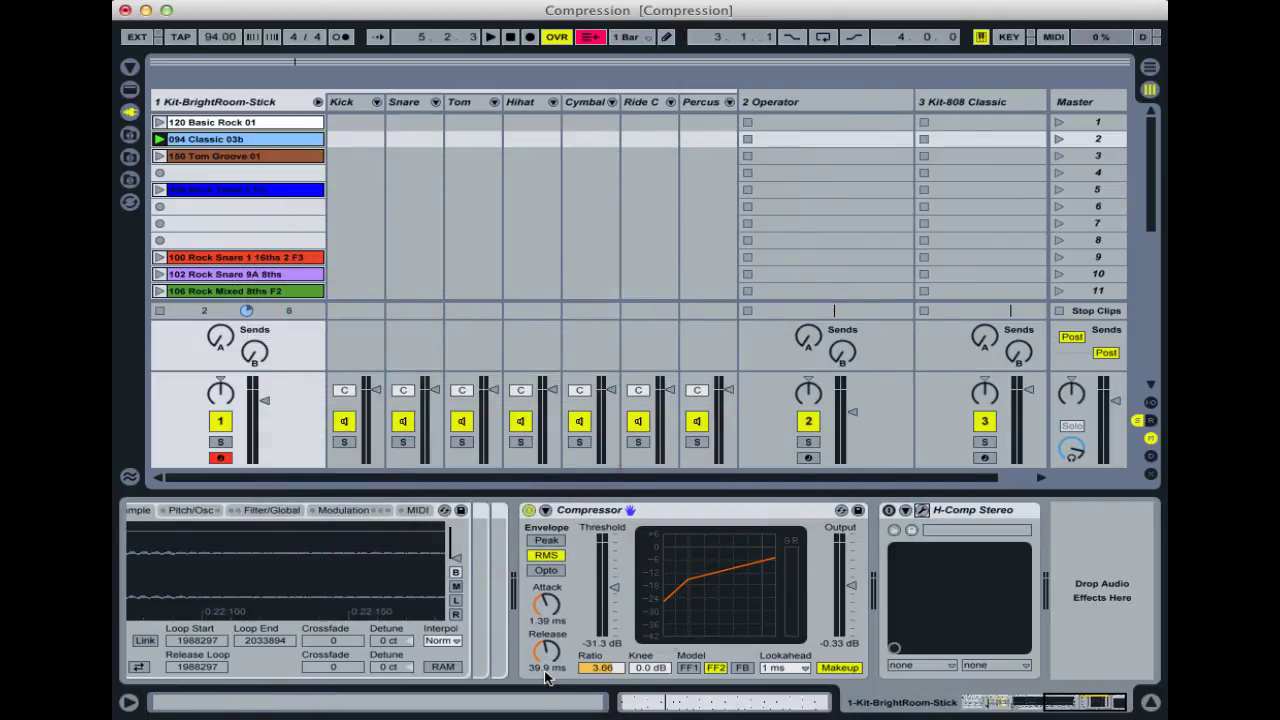
click(922, 510)
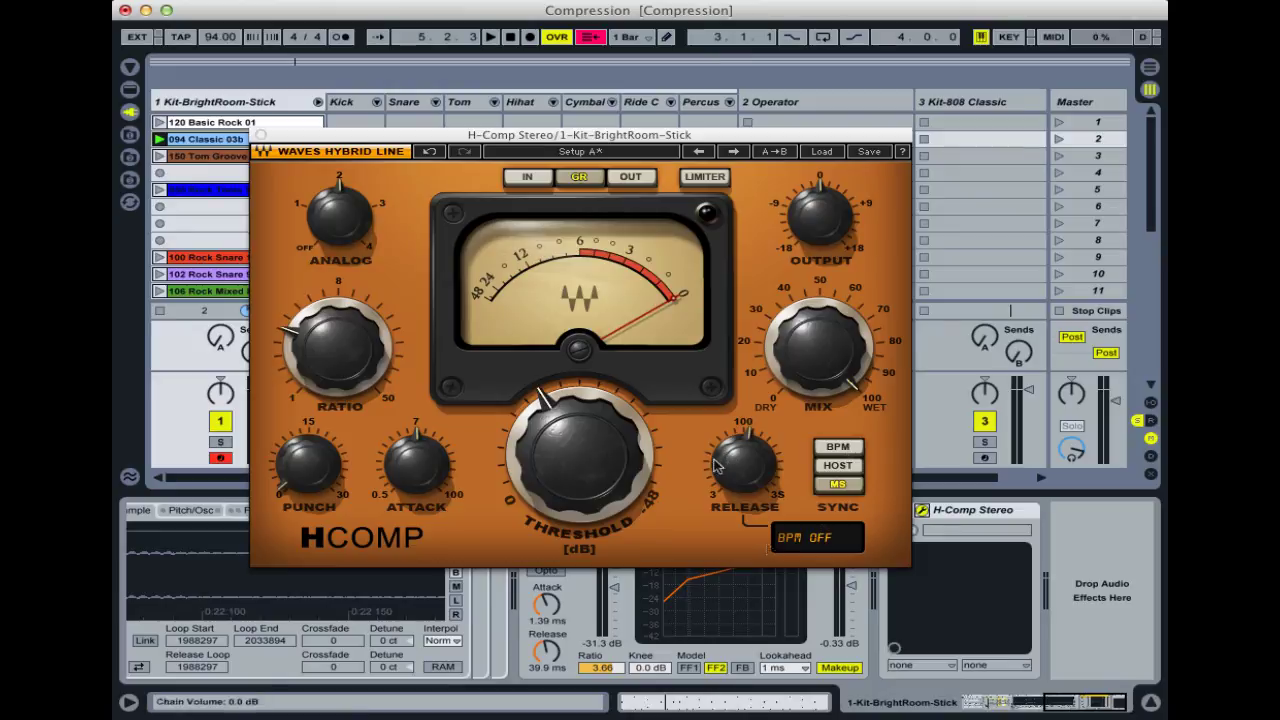
mouse_move(776, 492)
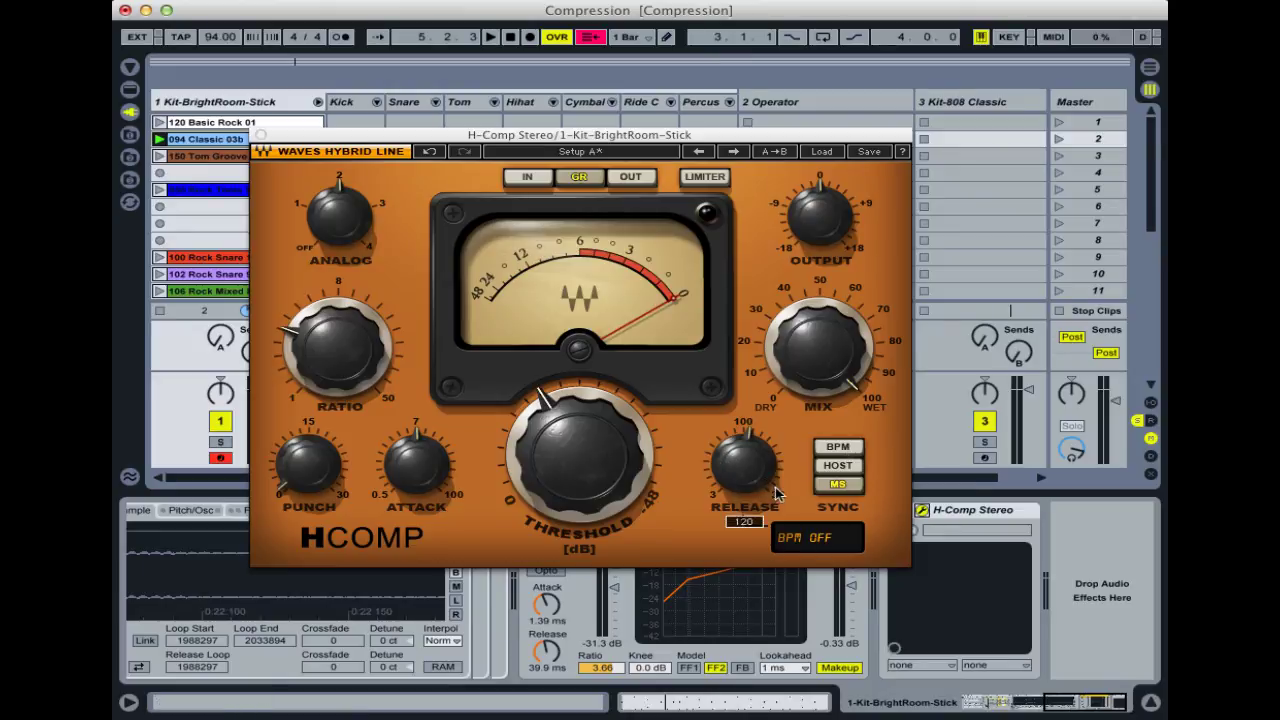